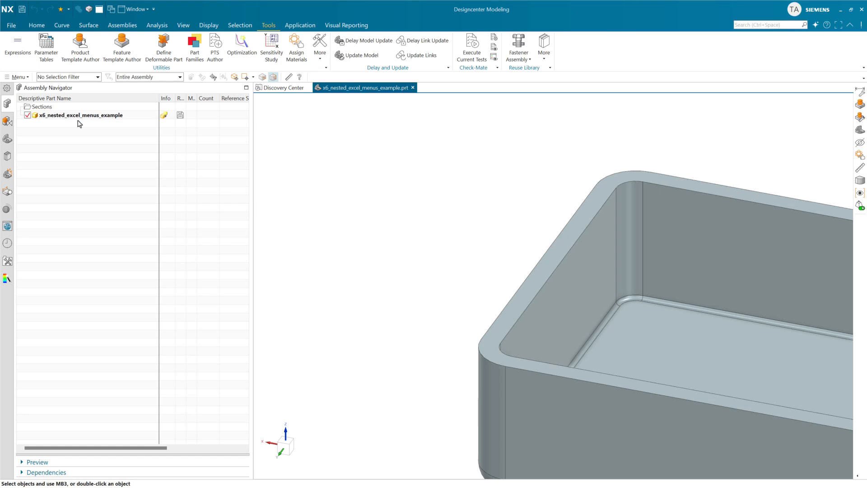
Step: Edit the reusable component x6_nested_excel_menus_example and set its material selection to Steel 1
right_click(103, 116)
click(138, 124)
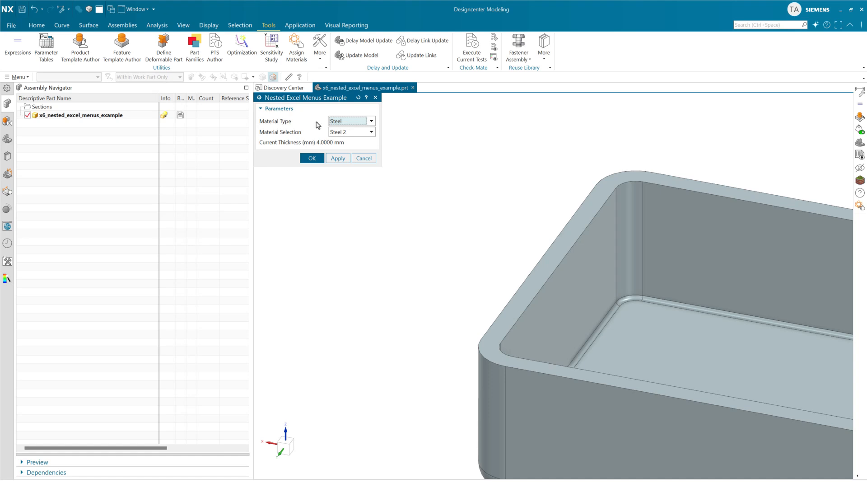
click(355, 134)
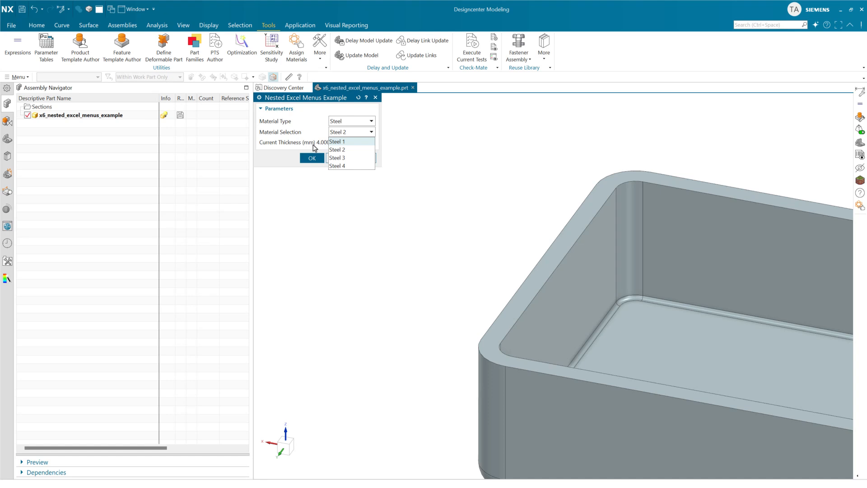
click(356, 151)
click(359, 135)
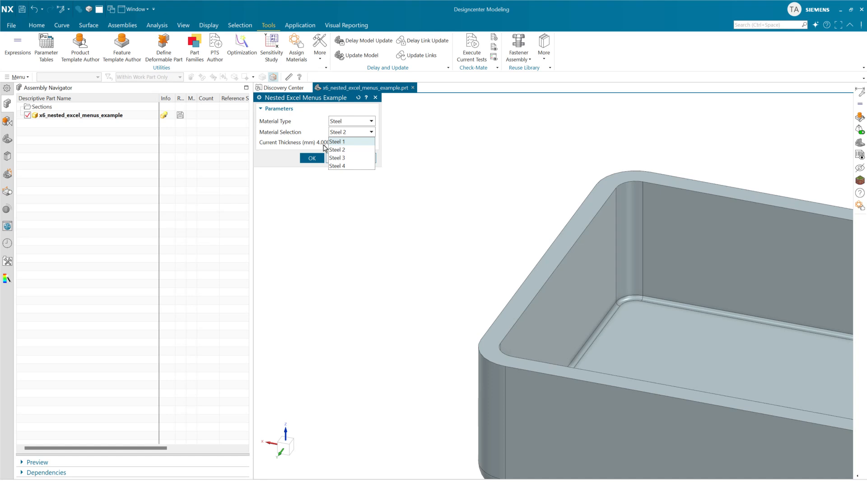
click(349, 142)
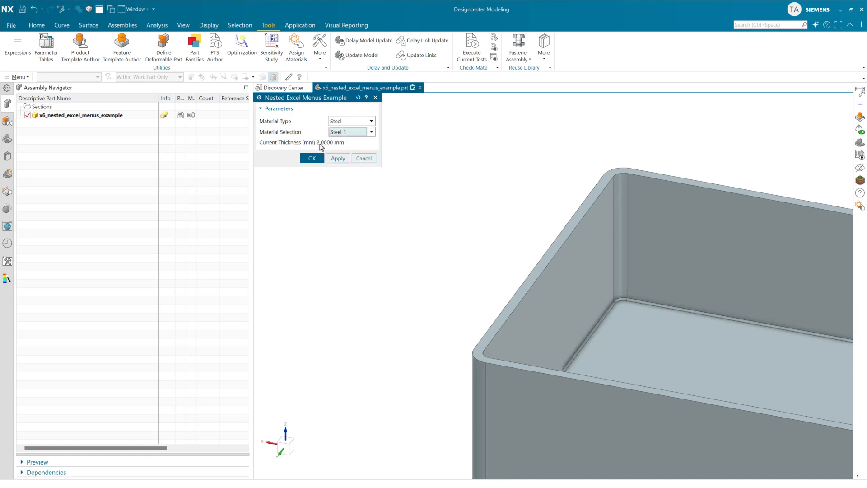
Step: Set the component's material selection to Steel 4, keeping Steel as the material type
click(354, 135)
click(359, 167)
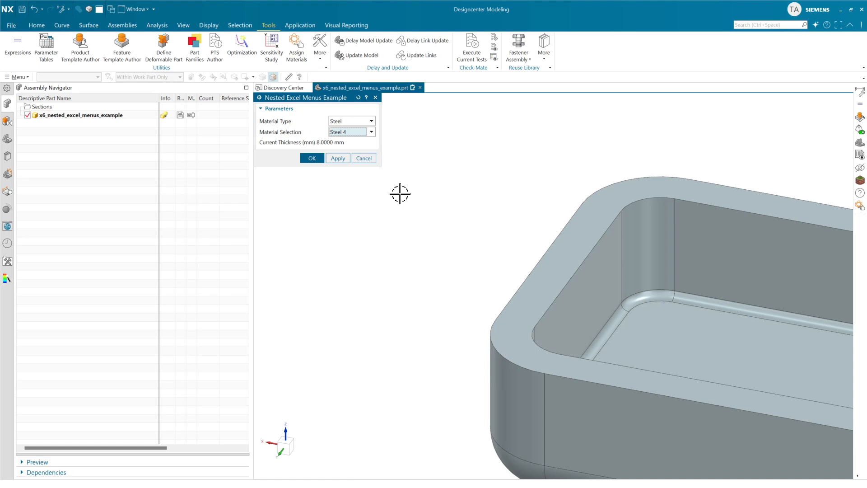
click(356, 123)
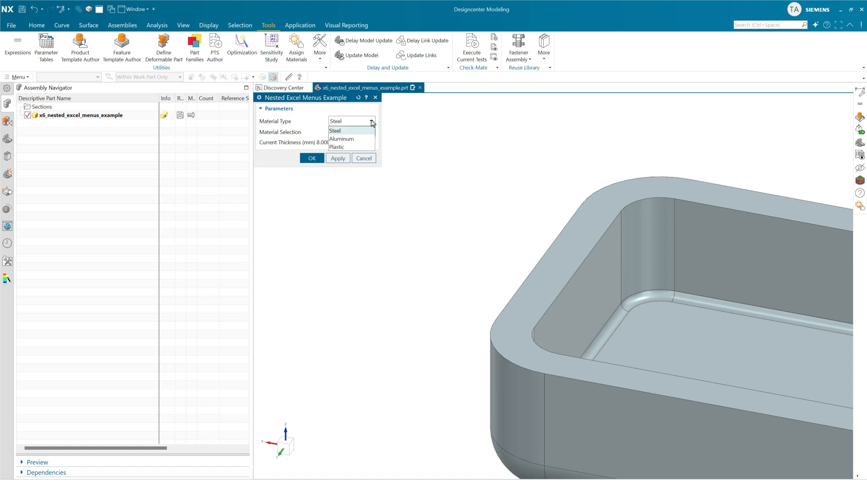
click(351, 130)
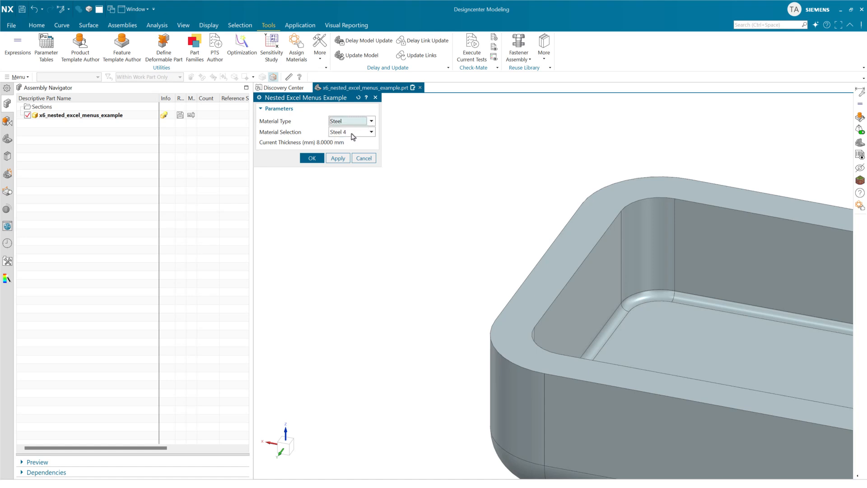
Step: Switch the material type to Aluminum and apply Aluminum 2 as the material selection
click(371, 121)
click(353, 139)
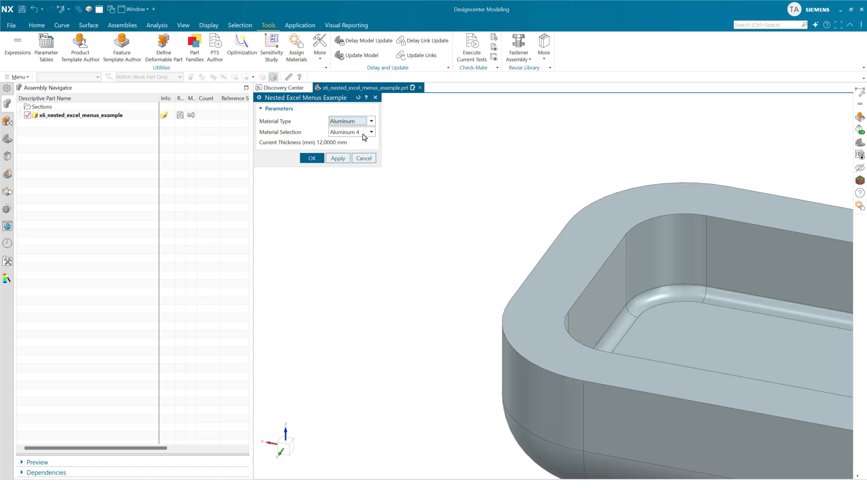
click(345, 134)
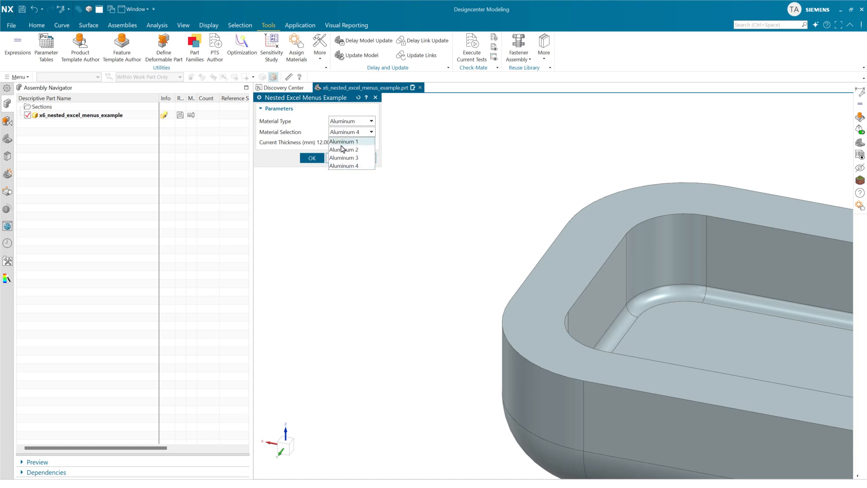
click(343, 150)
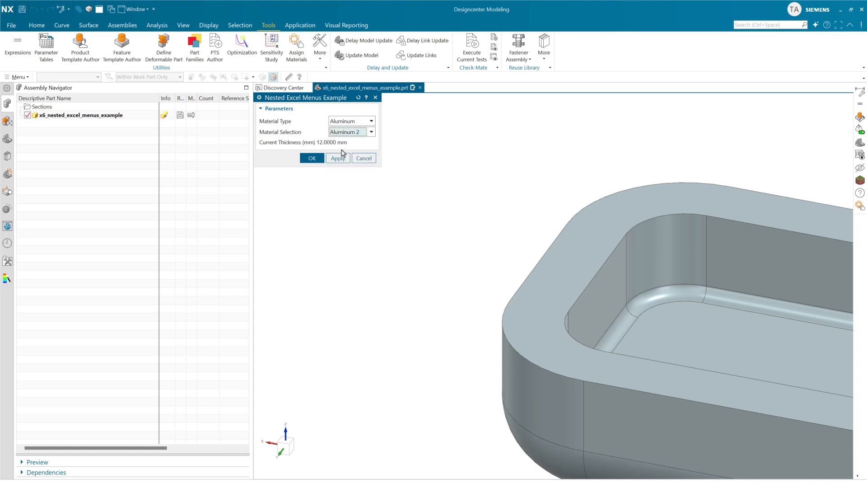
click(338, 158)
Step: Change the material selection to Aluminum 3 and apply it to the part
click(348, 132)
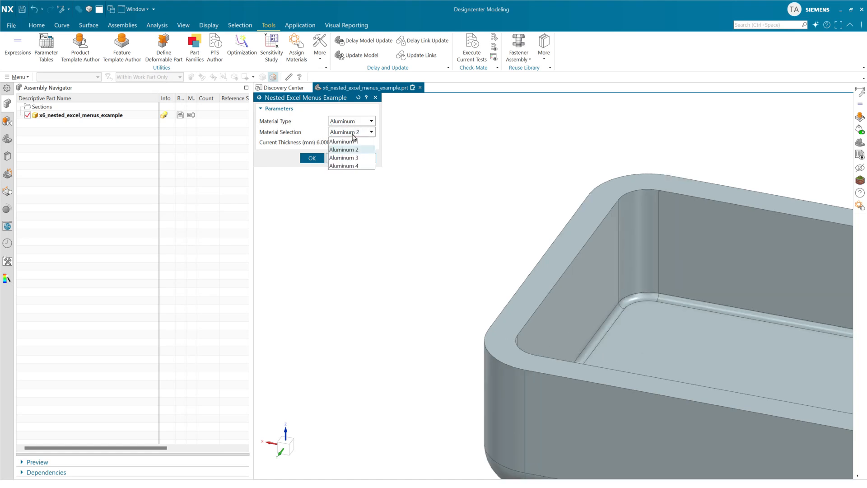
click(347, 158)
click(339, 158)
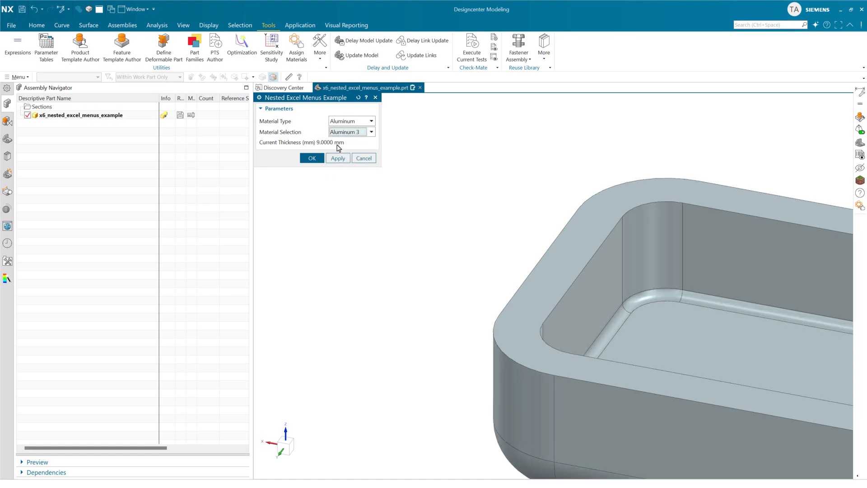
Step: Switch the material type to Plastic and try Plastic 1 and Plastic 4 as the material selection
click(363, 123)
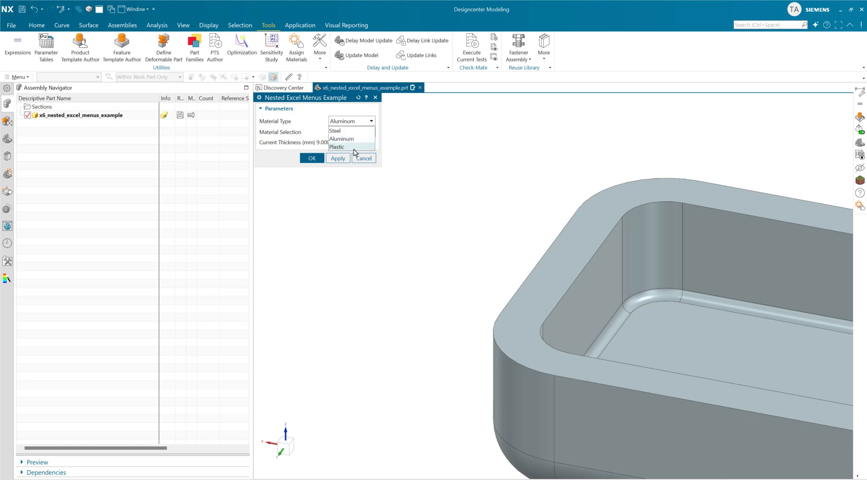
click(353, 148)
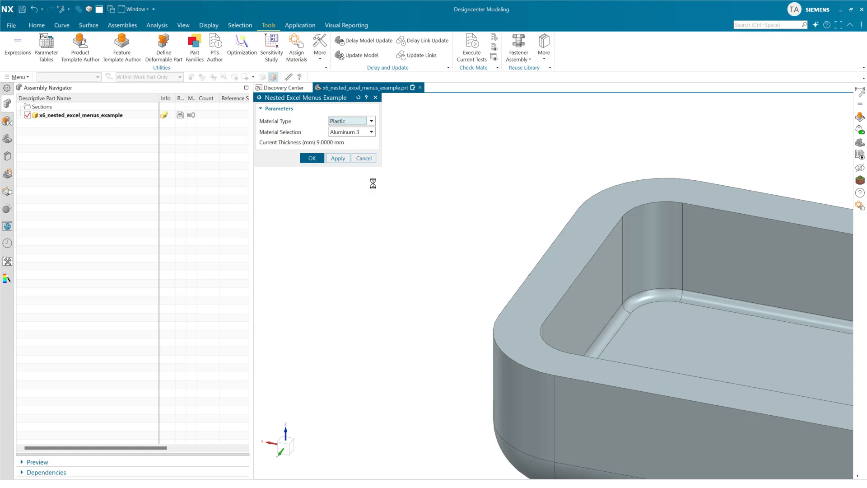
click(354, 132)
click(350, 141)
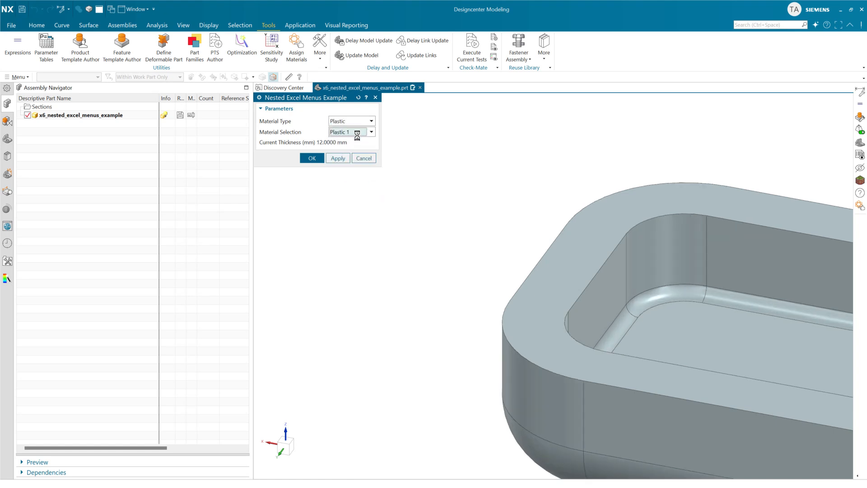
click(355, 133)
click(348, 166)
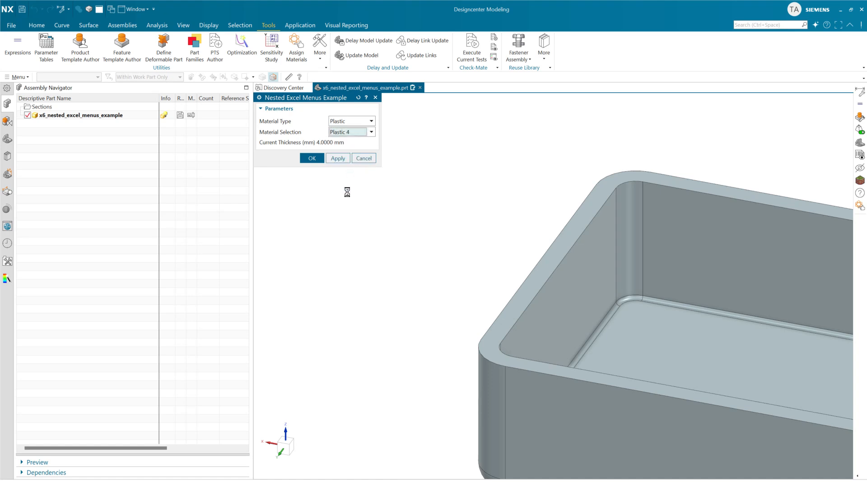
Step: Set the material type back to Steel and accept the component's parameters
click(356, 133)
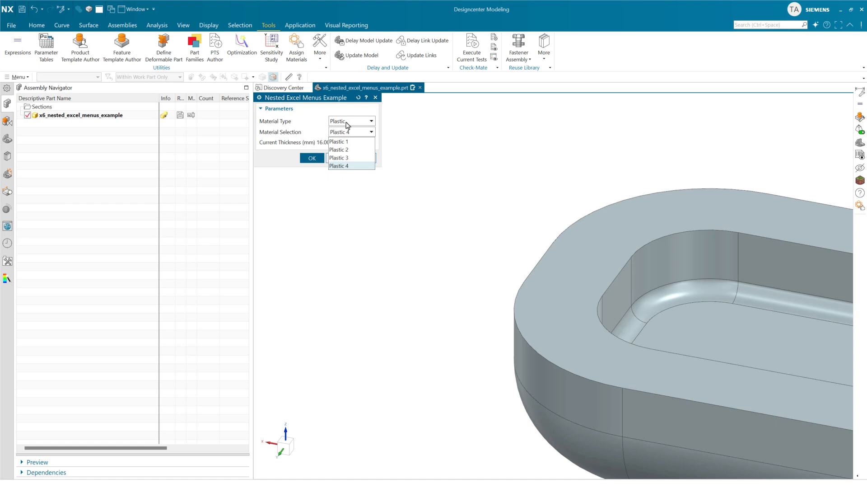
click(346, 123)
click(344, 122)
click(339, 142)
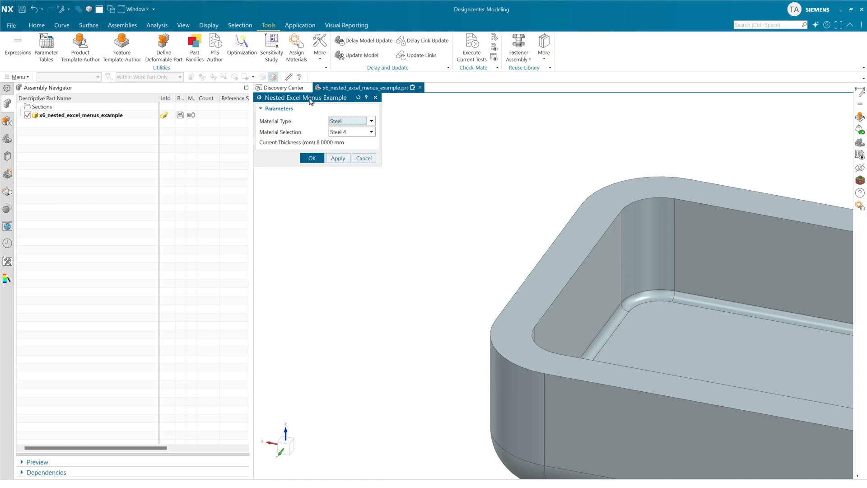
drag(311, 102, 311, 128)
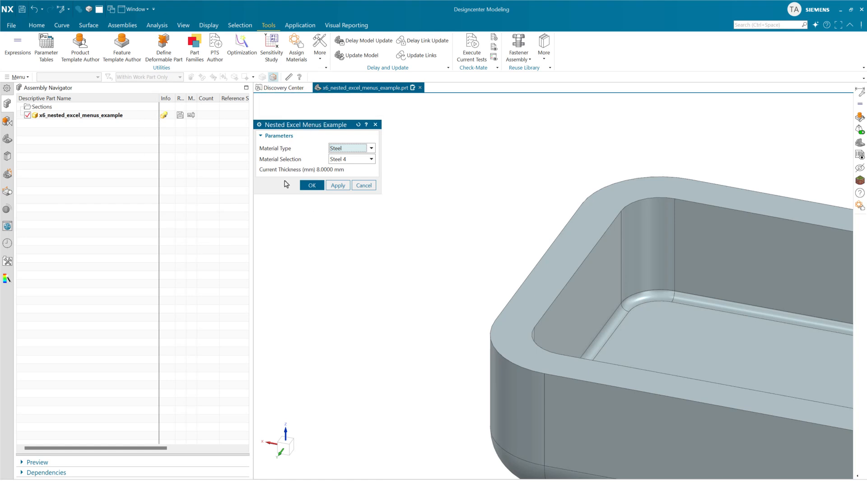
click(311, 185)
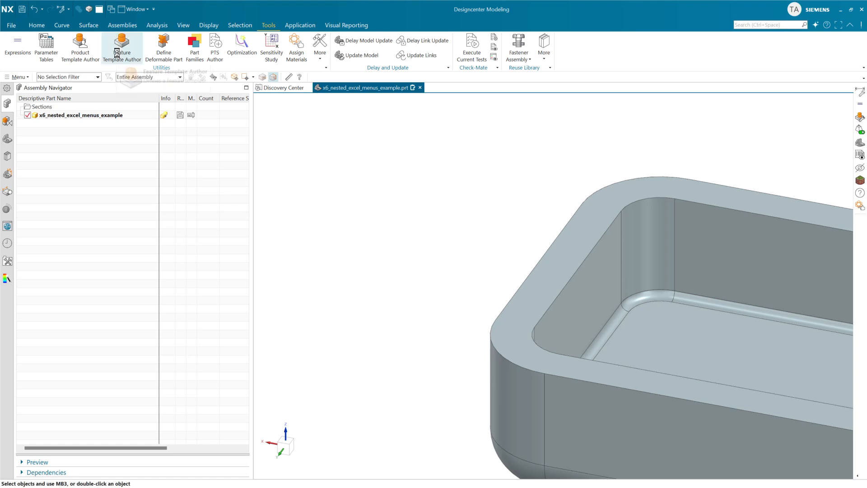
Step: Open the part in Product Template Author and examine the properties of the Material Type and Material Selection number controls
click(80, 51)
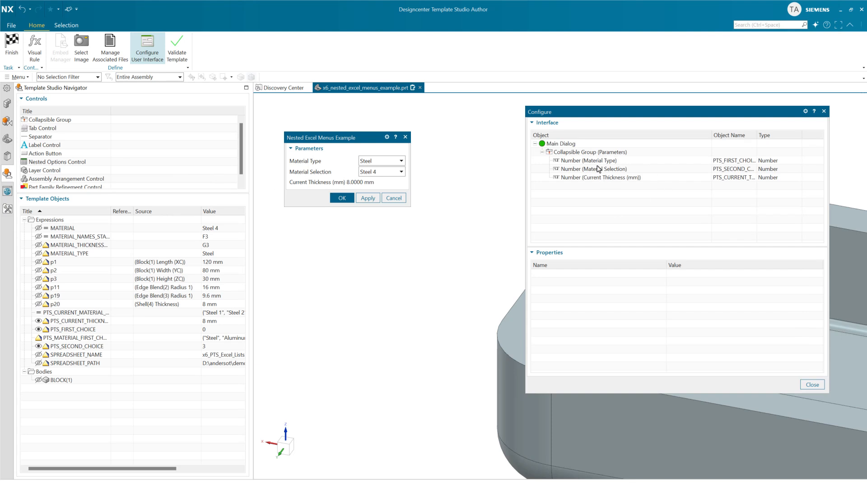
click(568, 161)
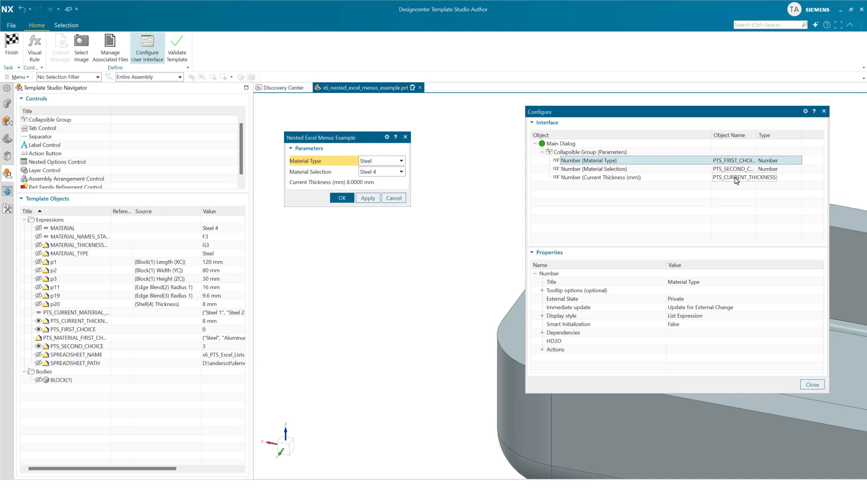
click(606, 170)
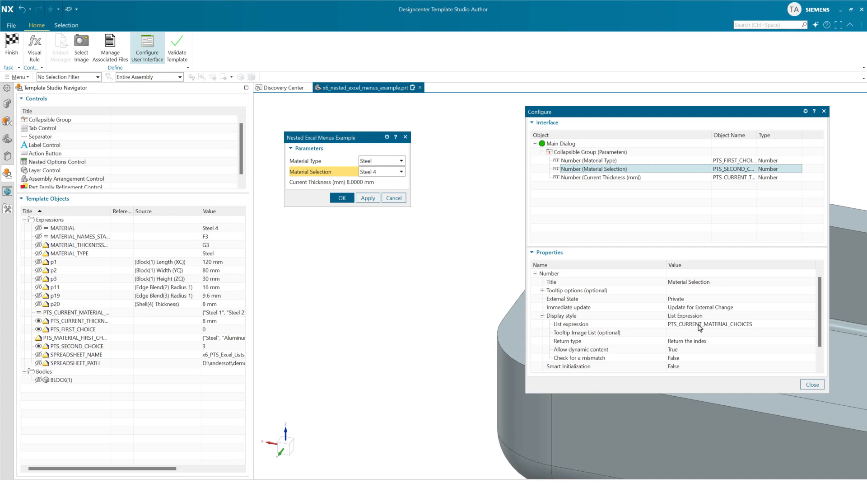
Step: Set the decimal places of the Current Thickness (mm) label to 1
click(657, 178)
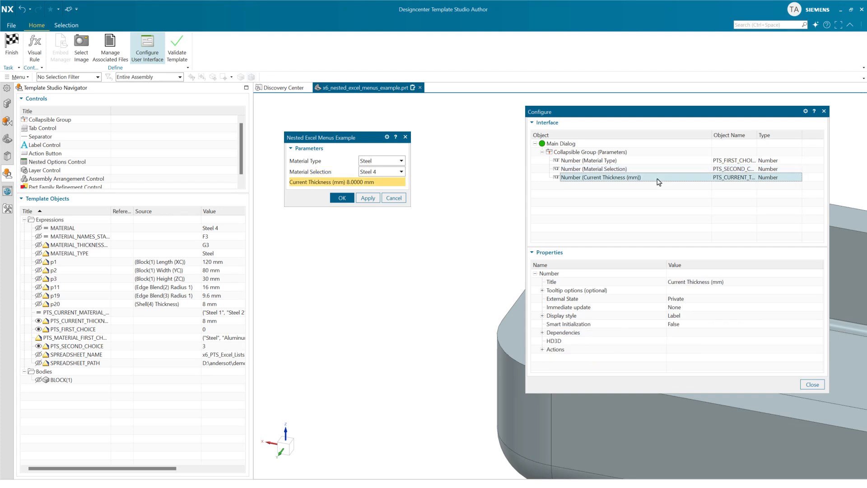
click(542, 316)
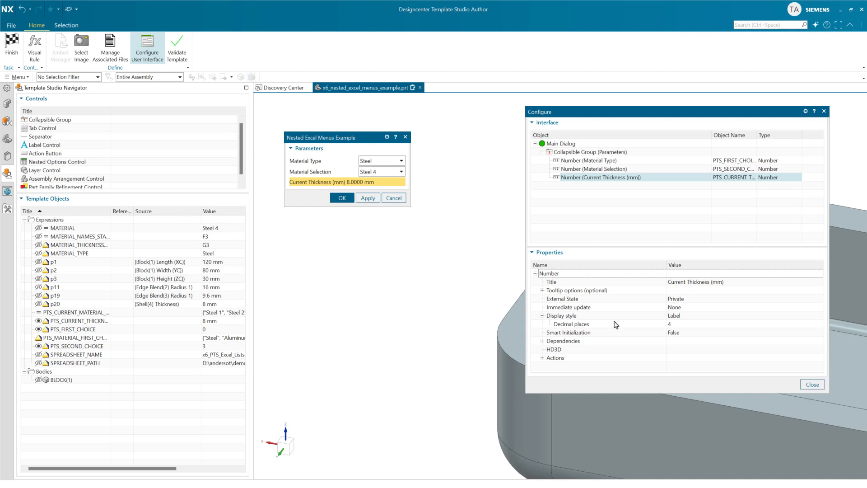
click(665, 317)
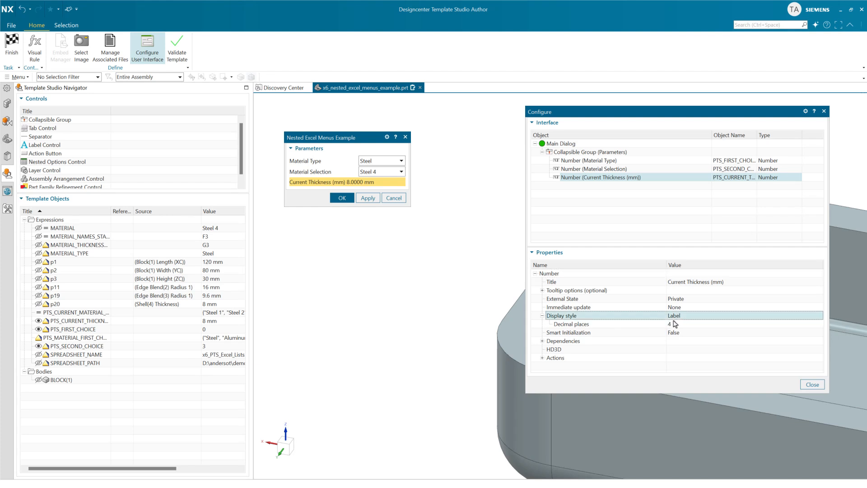
click(678, 325)
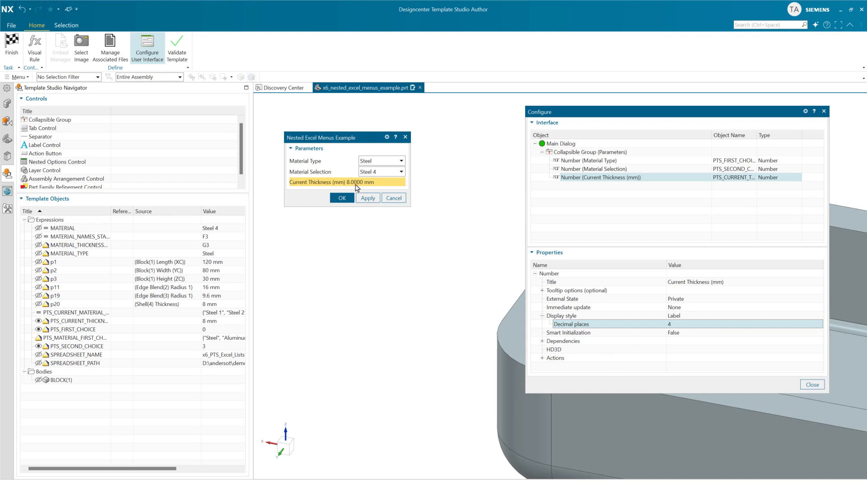
click(686, 324)
text(1)
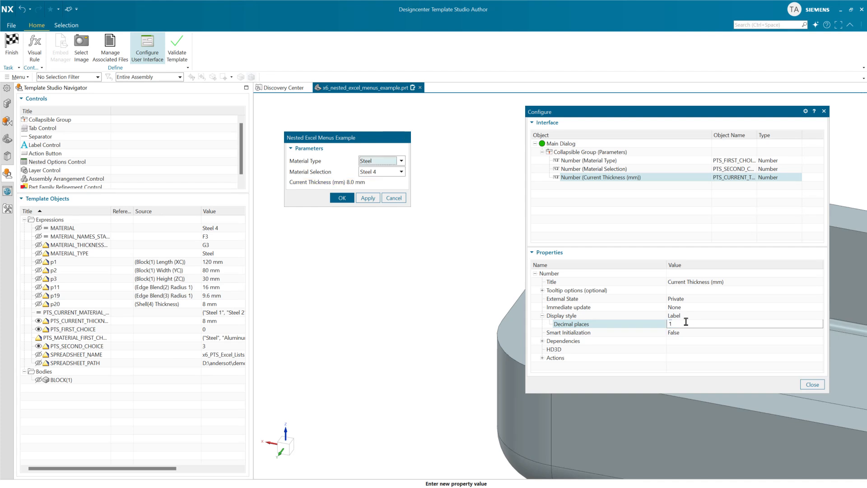
key(Return)
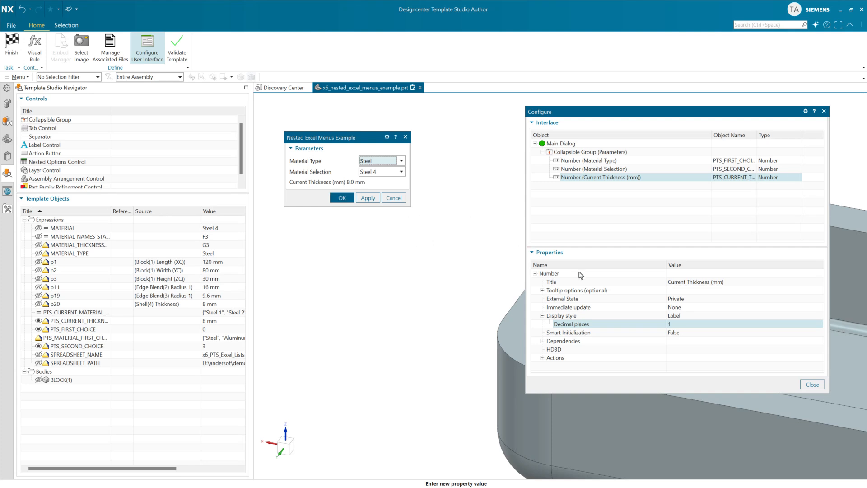
Step: Review the Material Type and Material Selection properties, including the immediate update setting of Material Selection
click(621, 169)
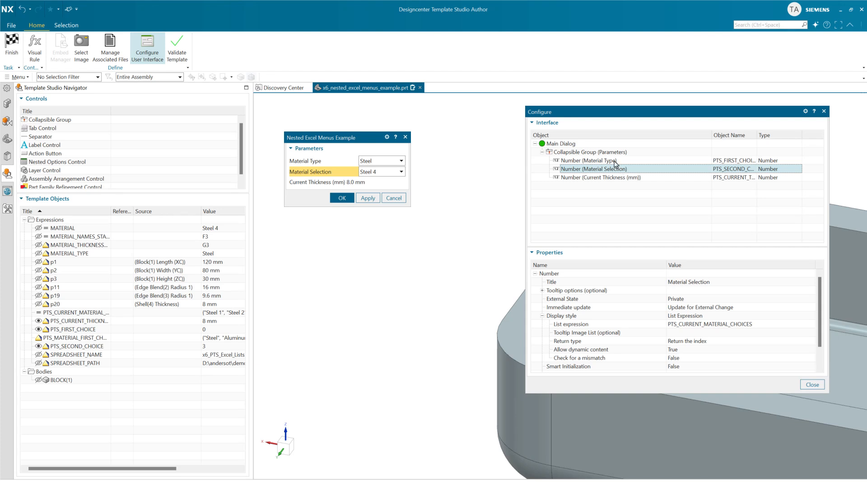
click(614, 161)
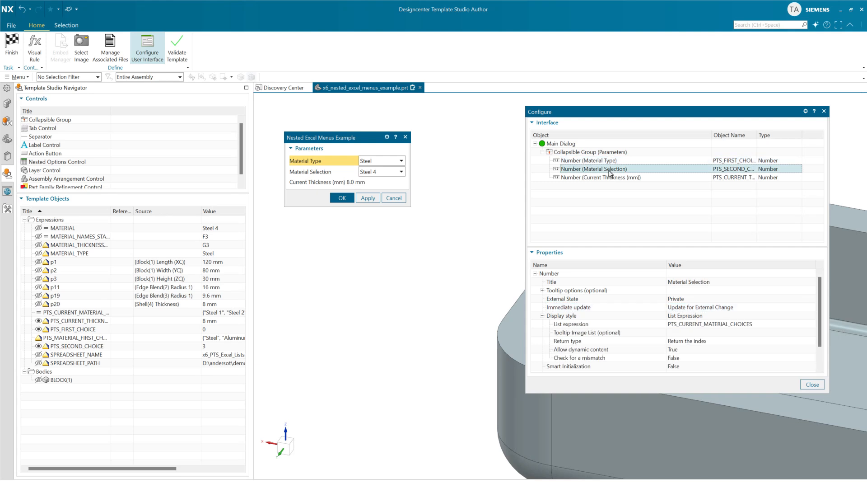
click(607, 169)
click(677, 310)
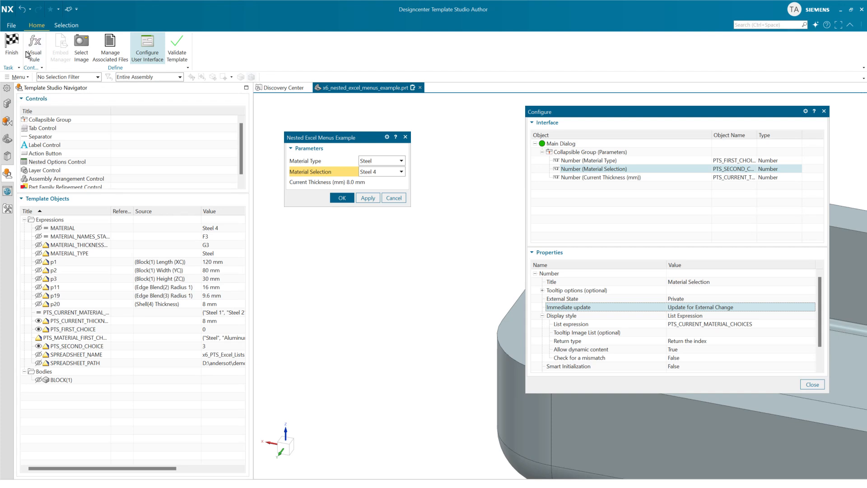
Step: Finish authoring the template and return to modeling
click(10, 50)
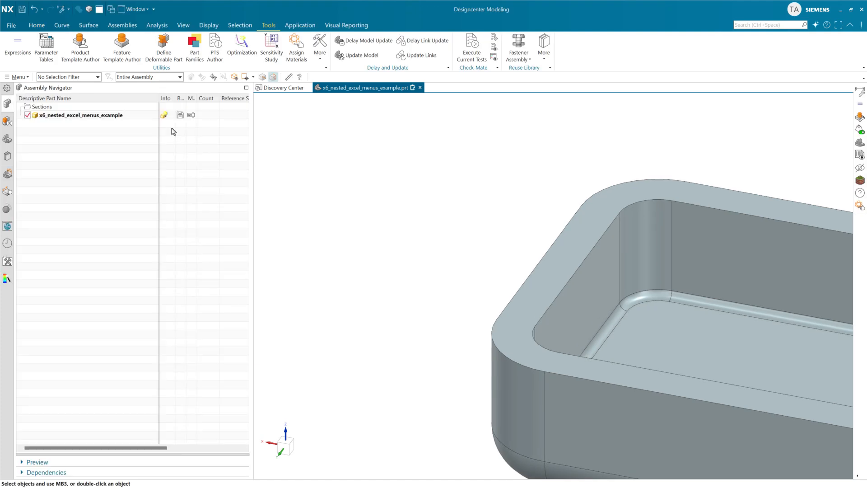
right_click(141, 117)
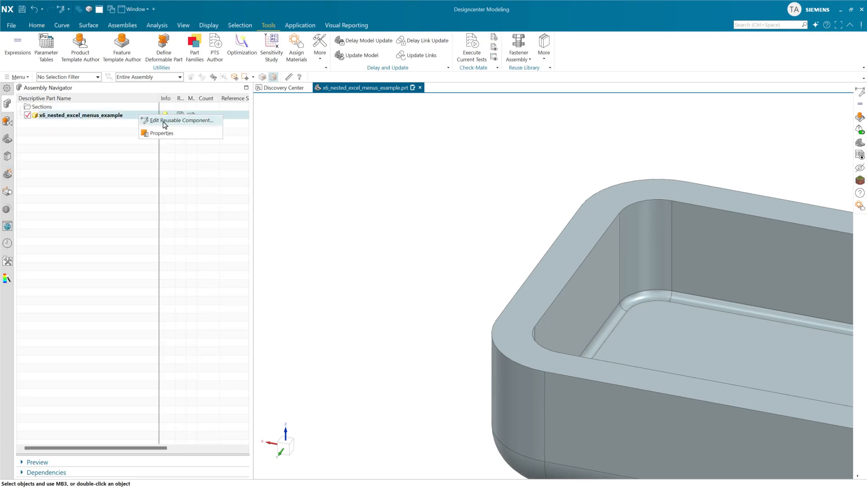
key(Escape)
key(Escape)
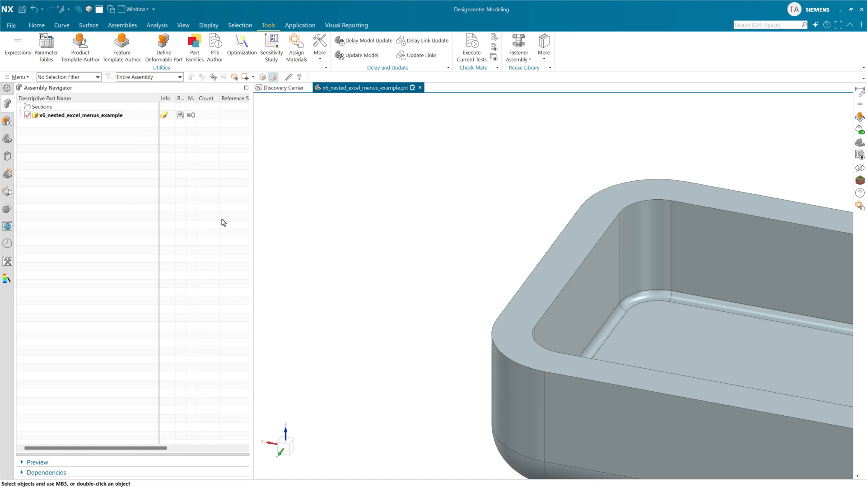
Step: Switch to the Excel workbook and review the material types, the three material name lists and the steel thickness table
key(alt+Tab)
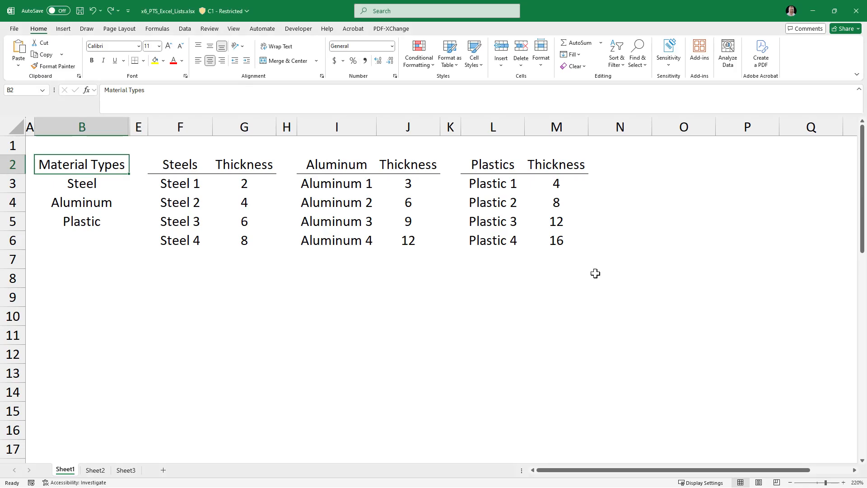
drag(89, 189, 85, 219)
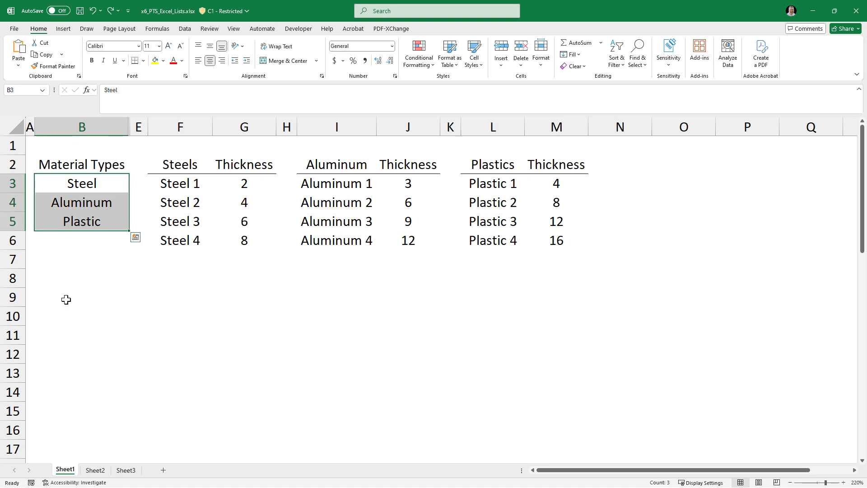
drag(81, 184, 83, 220)
click(185, 163)
drag(186, 164, 183, 238)
drag(307, 167, 334, 239)
drag(506, 165, 502, 244)
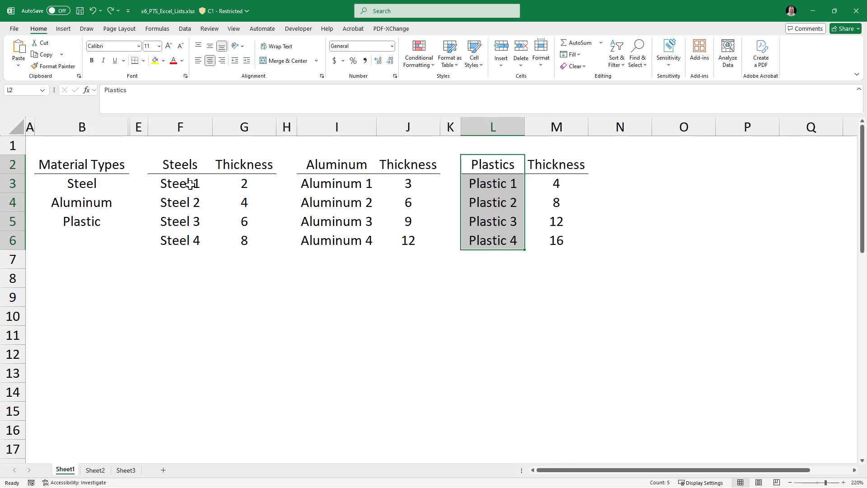
drag(189, 183, 244, 244)
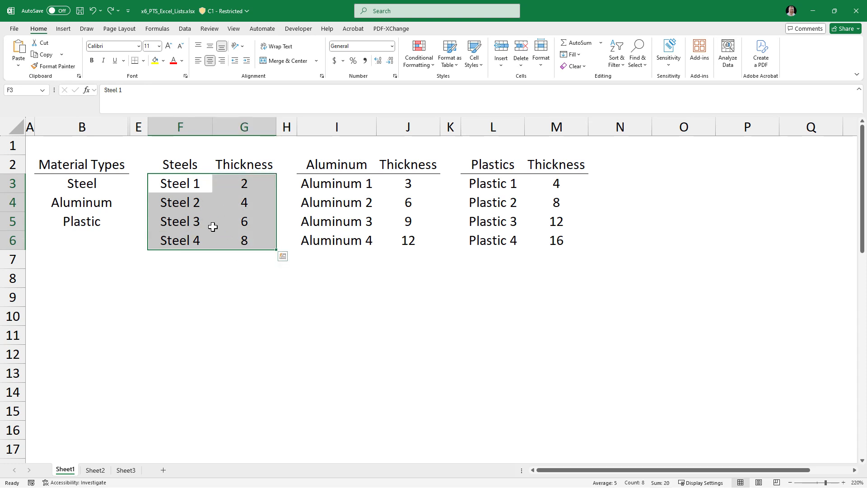
click(179, 200)
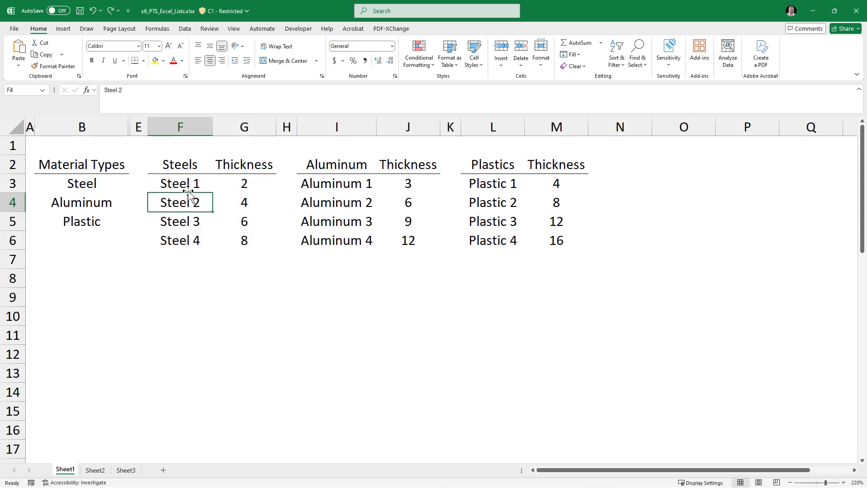
Step: Extend the Steels list and its Thickness column by four rows, up to Steel 8 with 16, and save the workbook
drag(189, 186, 232, 231)
drag(276, 250, 271, 332)
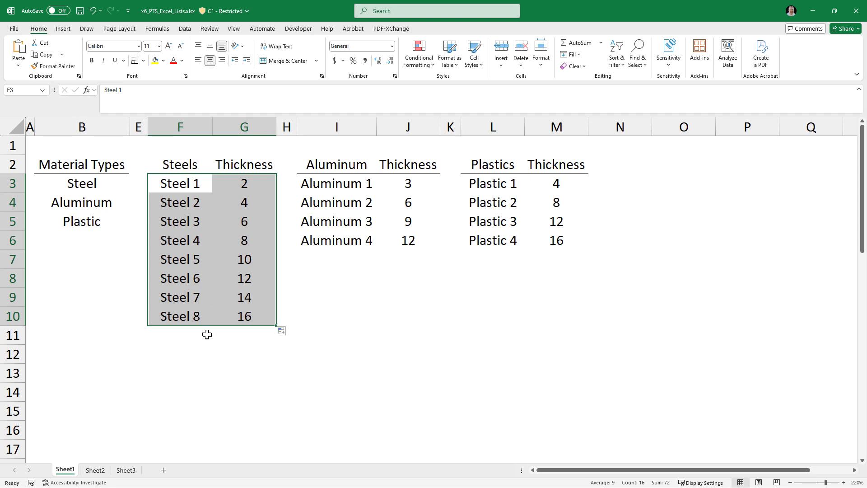
click(192, 337)
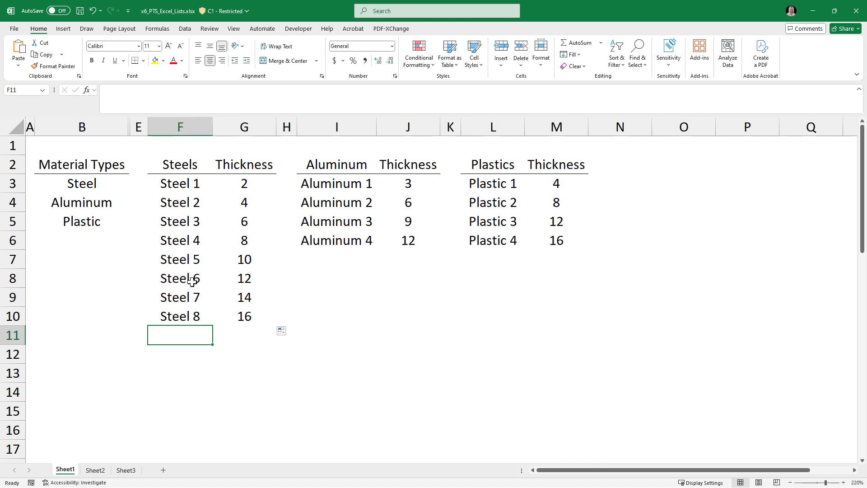
click(80, 11)
Step: Switch back to NX, open the part's template dialog and set Material Selection to Steel 1
key(alt+Tab)
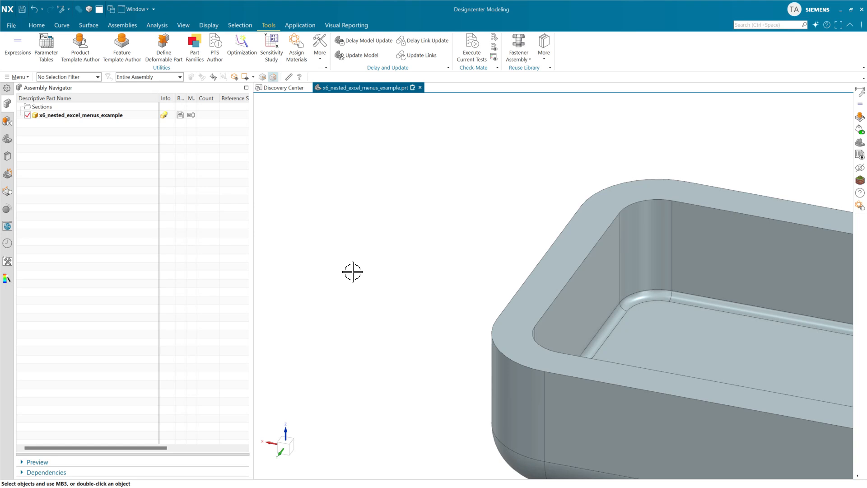
right_click(116, 116)
click(133, 121)
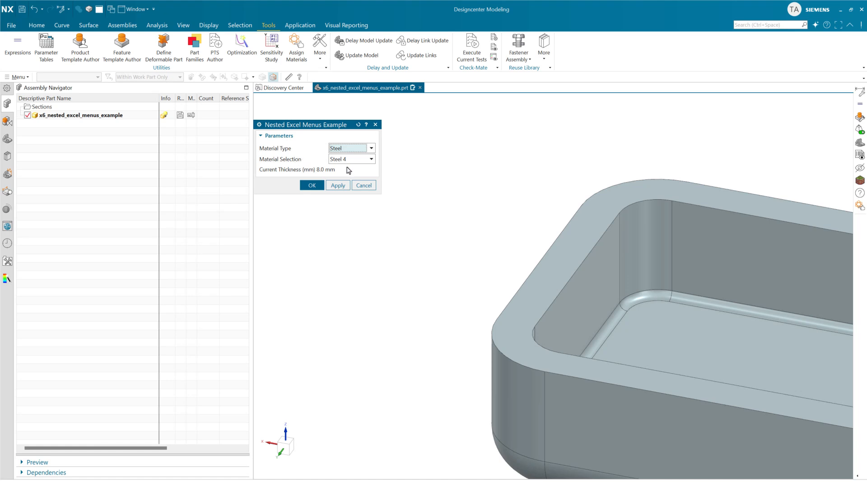
click(371, 160)
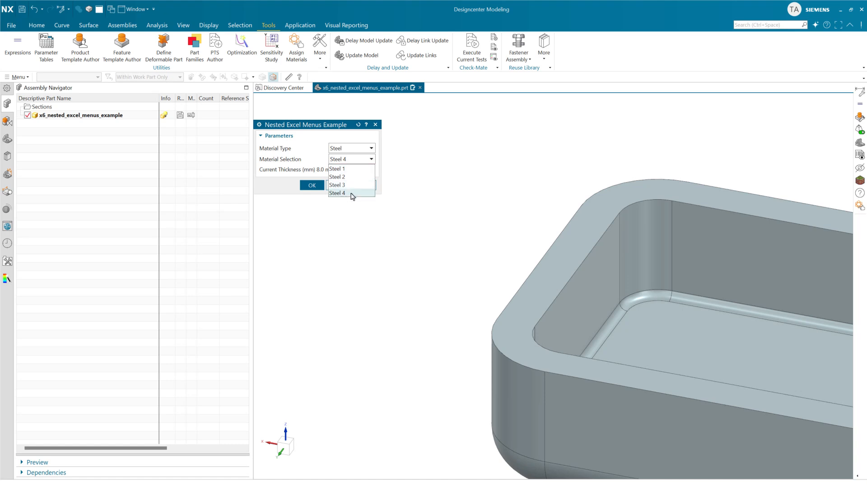
click(354, 169)
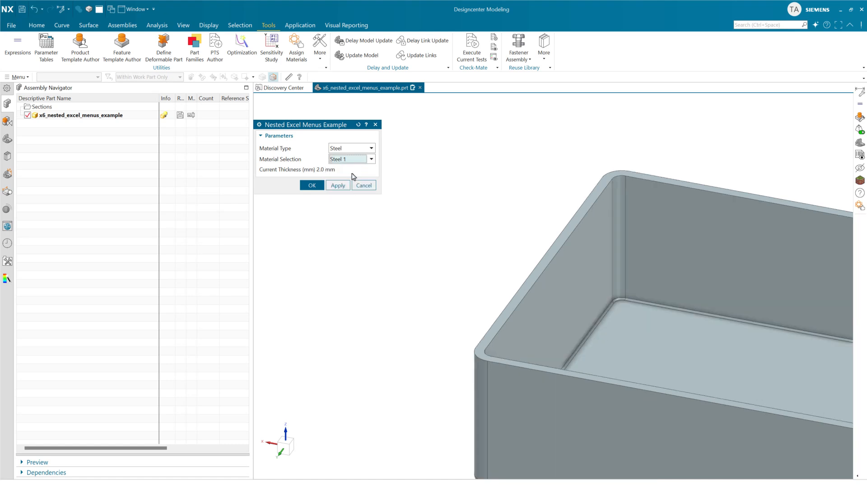
Step: Try the extended Material Selection list by choosing Steel 6 and Steel 2
click(371, 160)
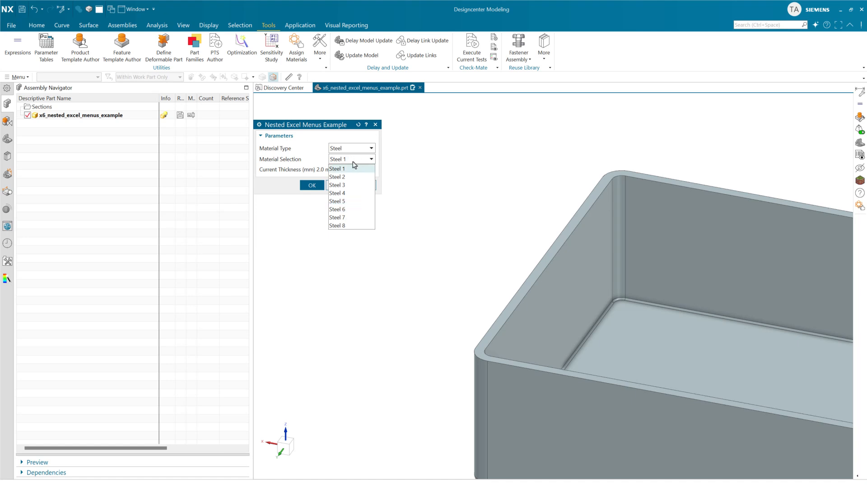
click(355, 210)
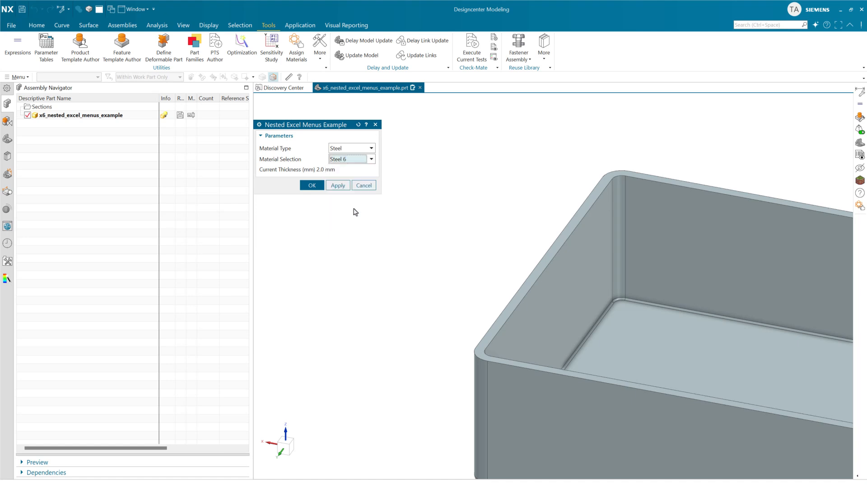
click(369, 161)
click(361, 176)
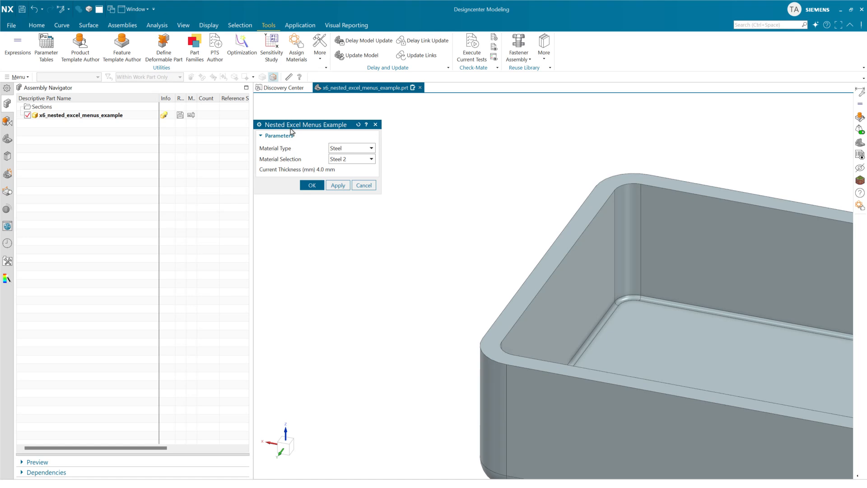
drag(288, 127, 292, 117)
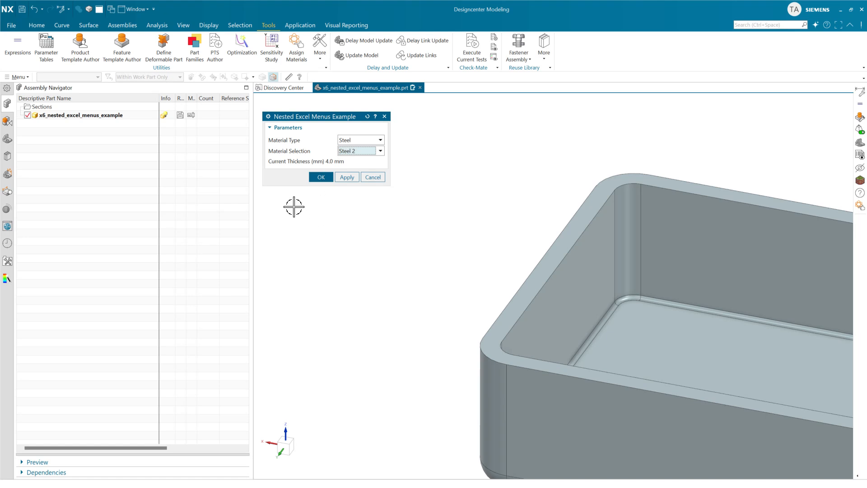
Step: Open the part in Product Template Author and examine the action options for the main dialog's opening and closing
click(79, 50)
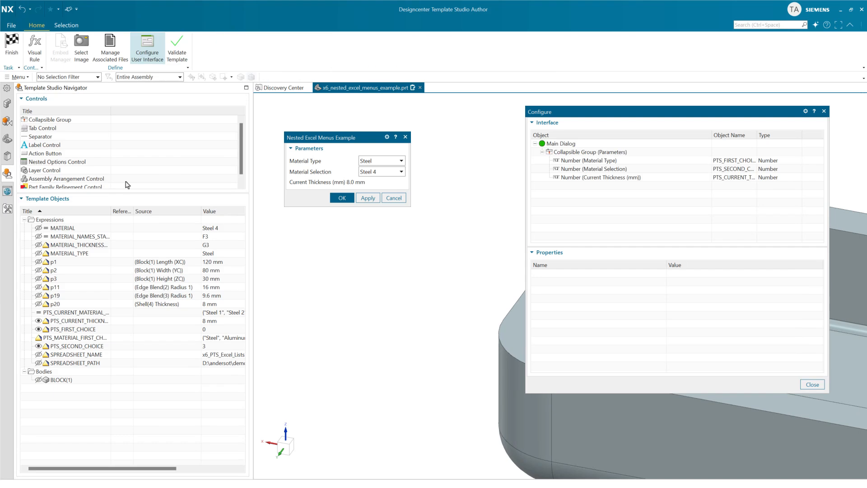
click(569, 148)
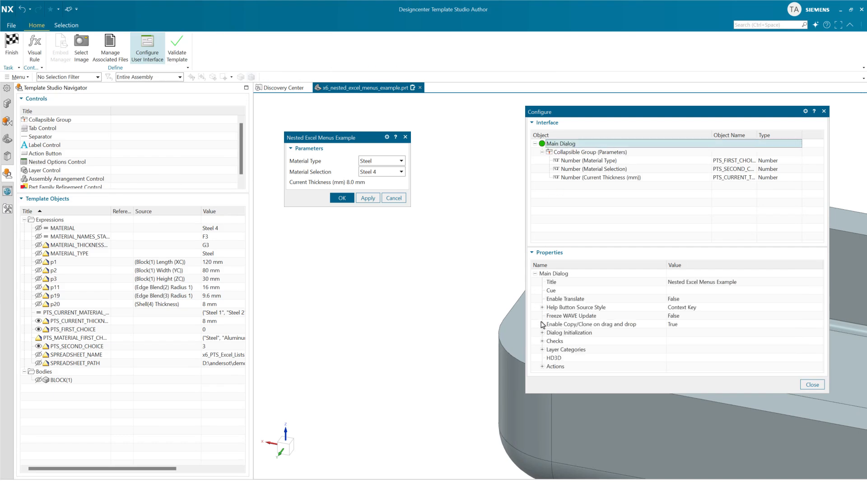
click(542, 366)
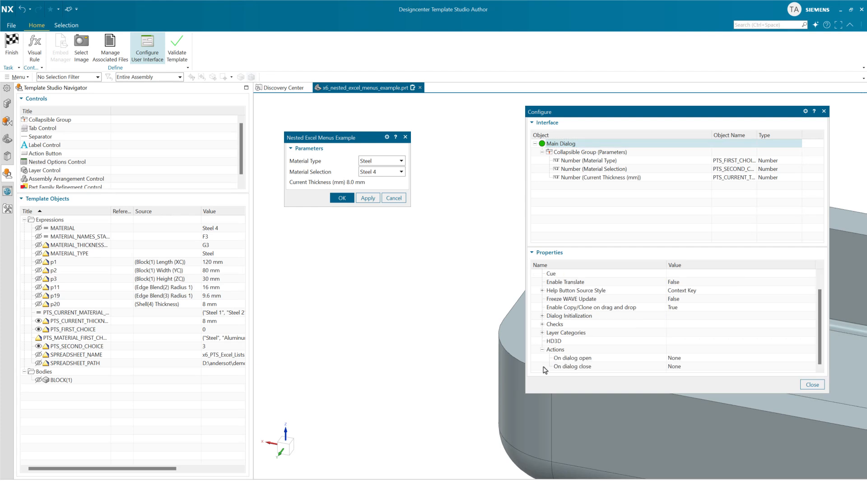
click(576, 360)
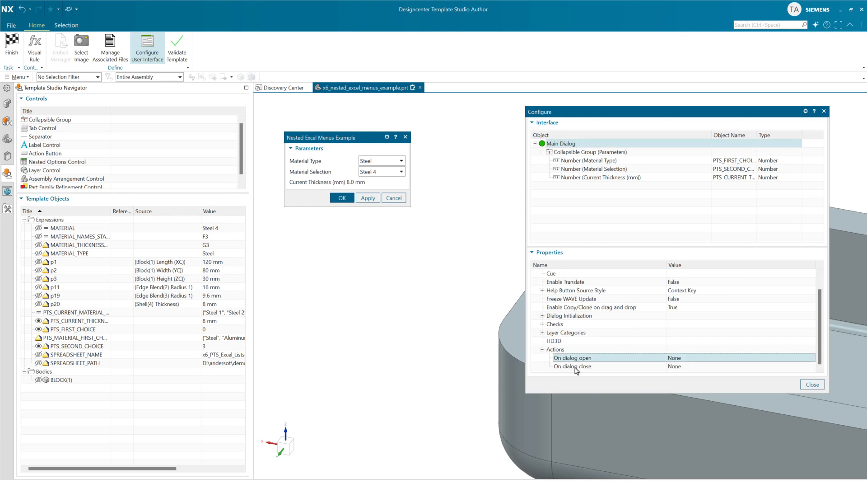
click(575, 367)
click(680, 358)
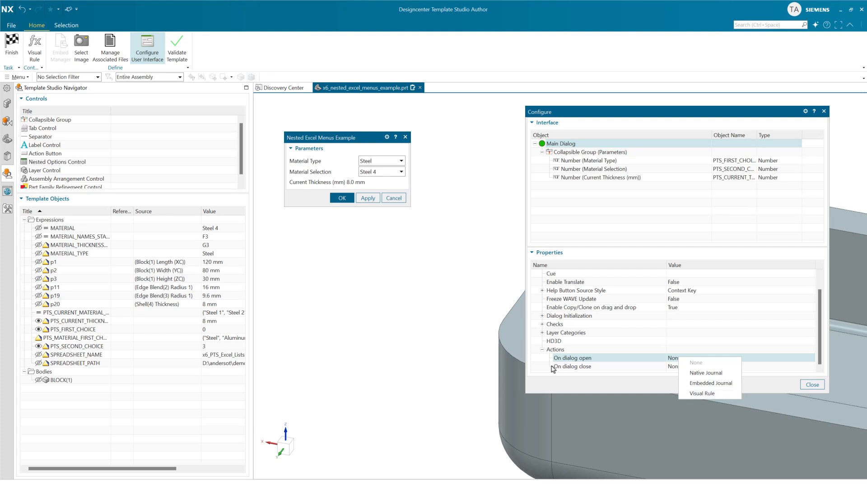
click(566, 380)
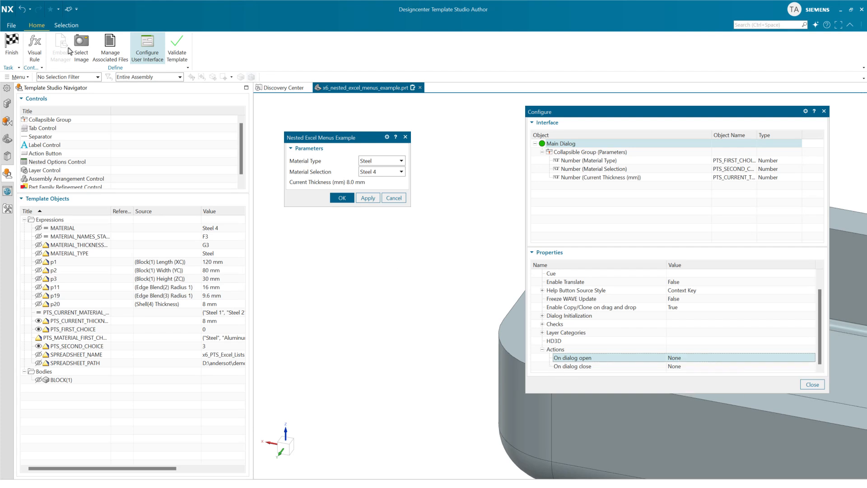
Step: Create a new visual rule named my_update
click(33, 53)
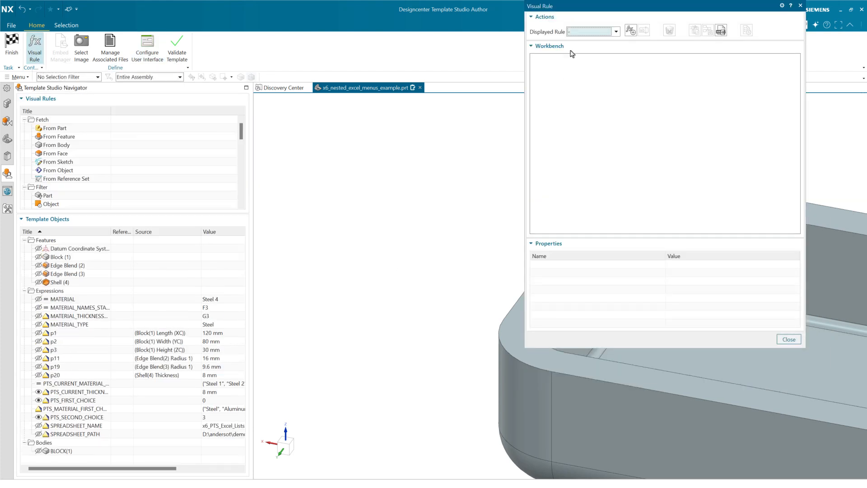
drag(580, 7, 347, 146)
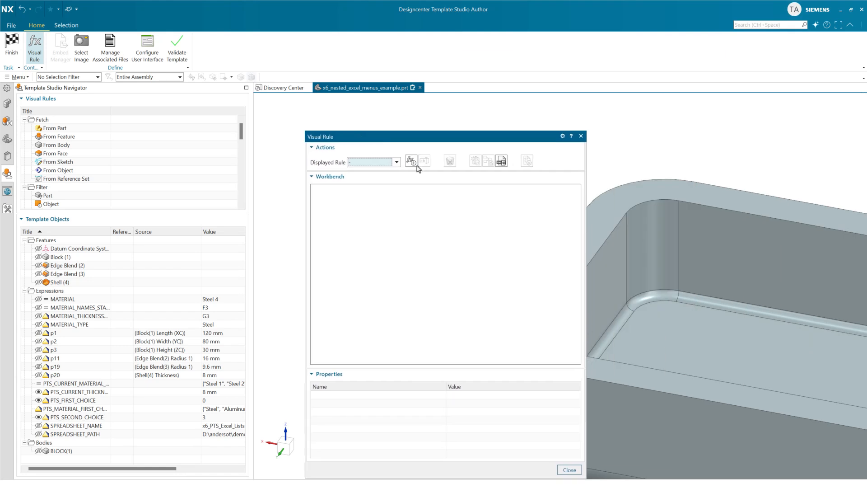
click(409, 162)
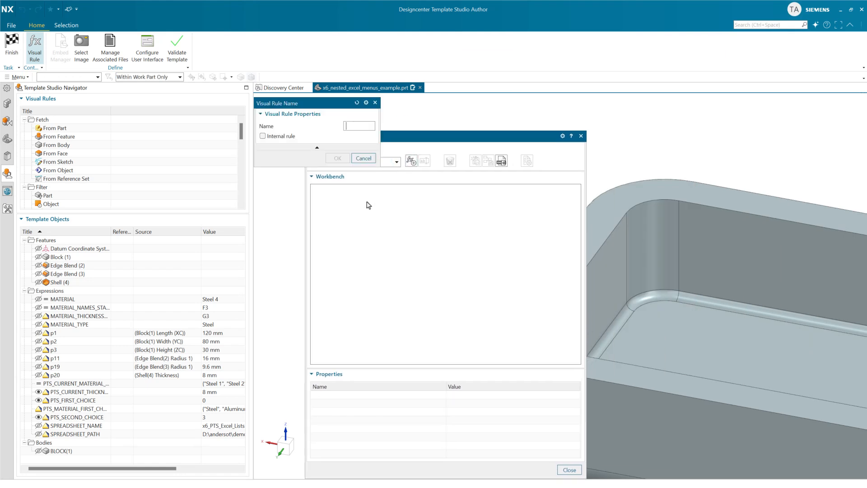
text(my_update)
key(ctrl+a)
click(335, 158)
Step: Add an Update for External Change block to the my_update rule, connect it to the Start block and close the rule editor
drag(456, 216, 415, 204)
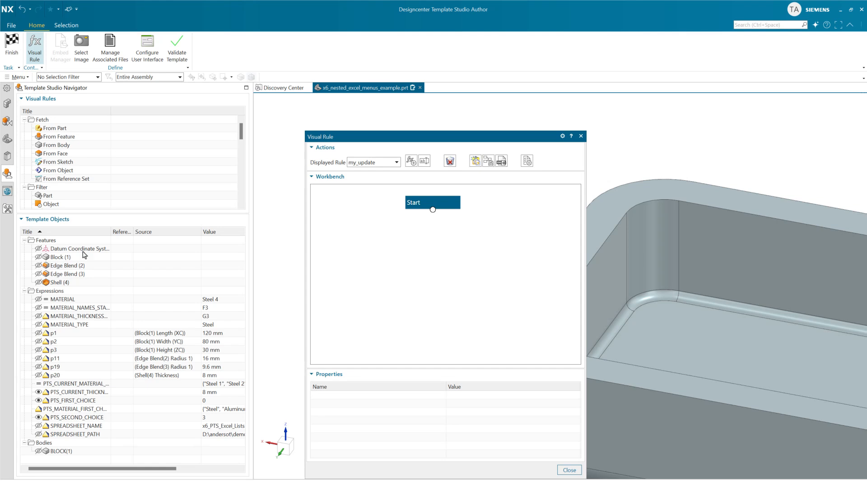
click(80, 226)
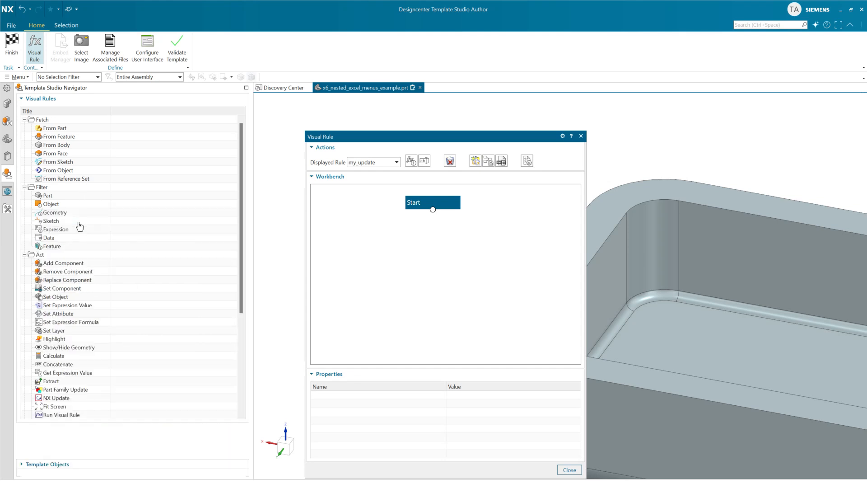
scroll(106, 249, down, 1)
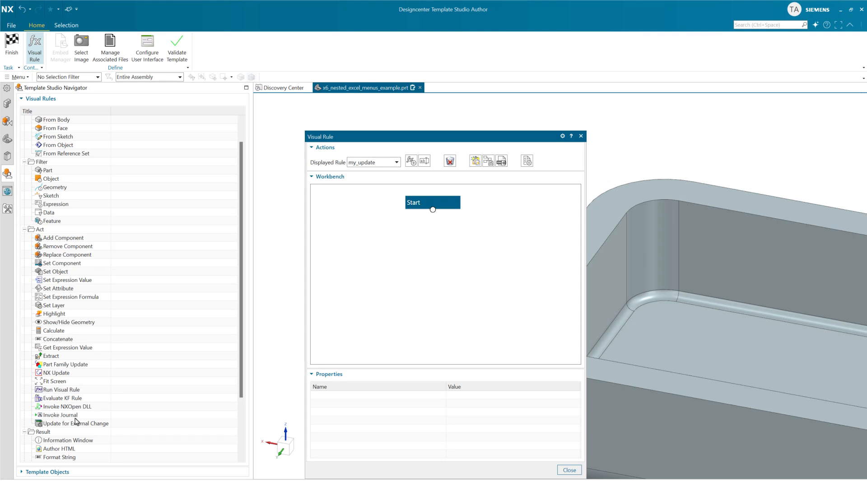
drag(78, 424, 384, 287)
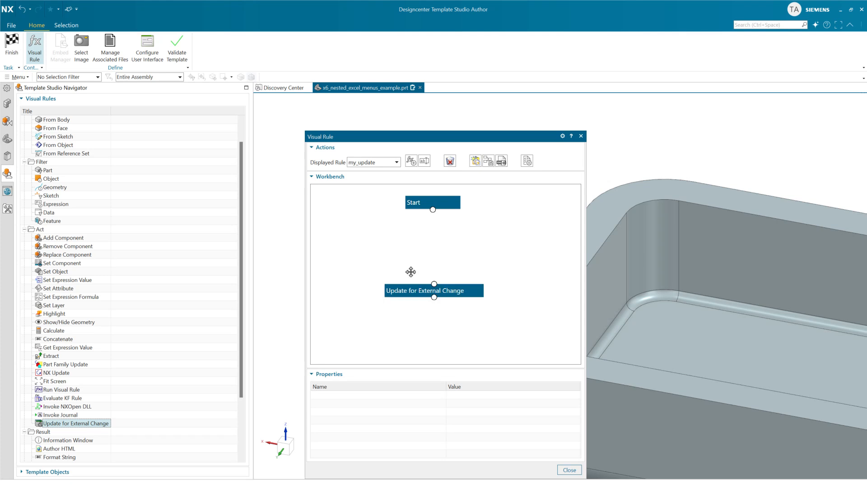
drag(432, 210, 433, 284)
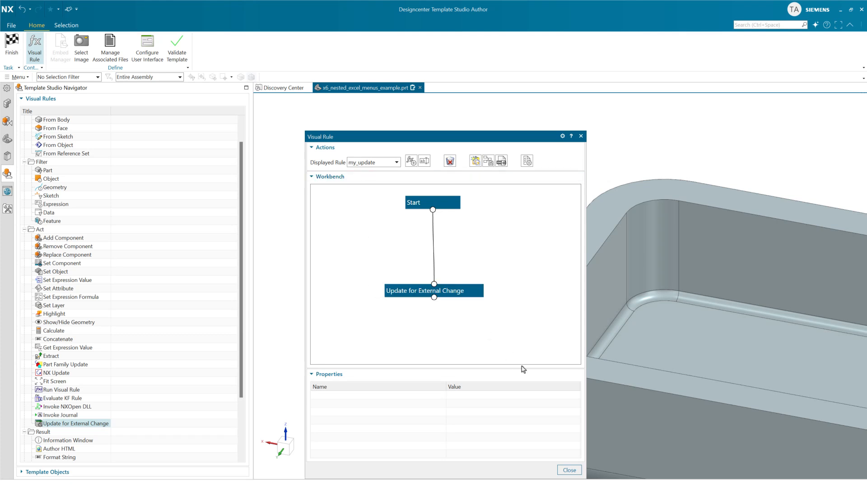
click(569, 470)
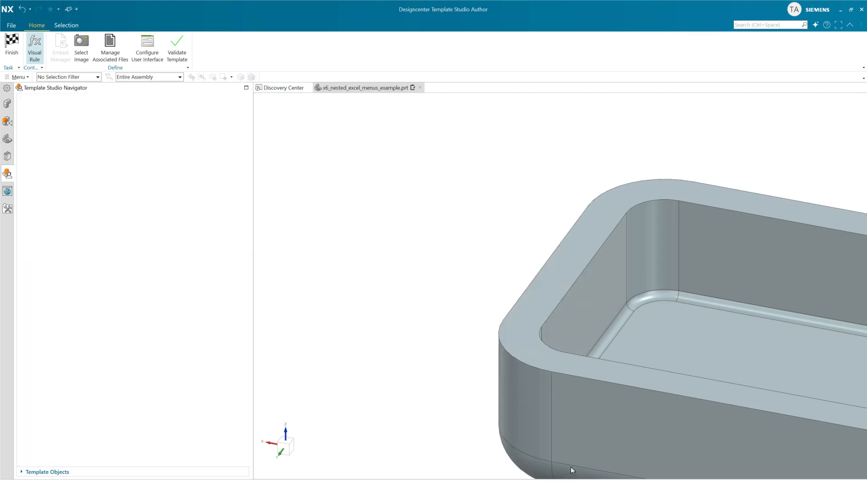
Step: Configure the template's user interface so that the main dialog's On dialog open action uses a Visual Rule
click(150, 53)
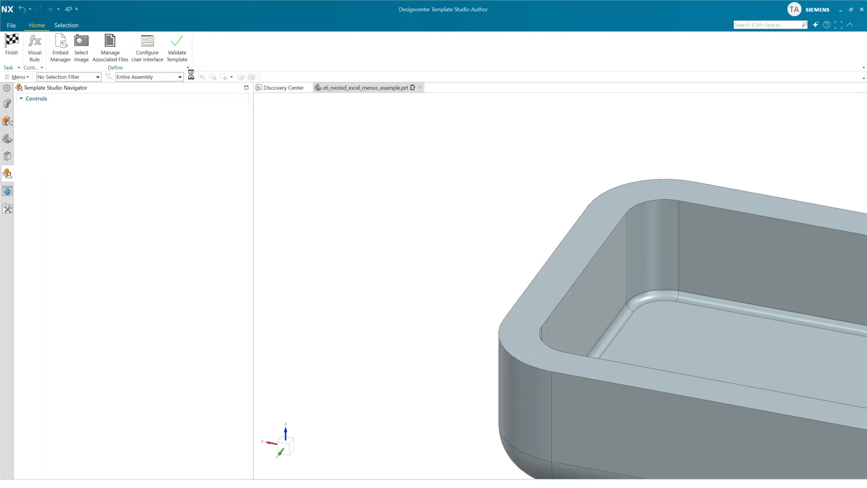
click(571, 145)
scroll(653, 357, down, 5)
scroll(650, 351, down, 5)
scroll(652, 353, down, 1)
click(614, 358)
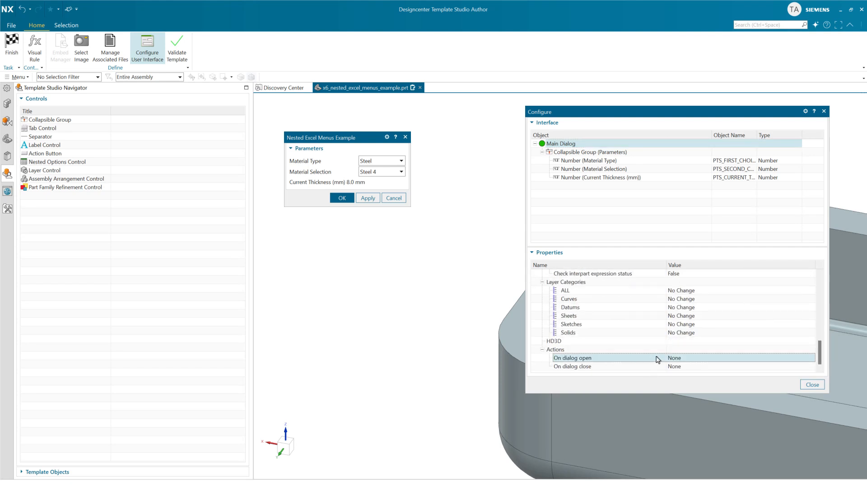
click(675, 359)
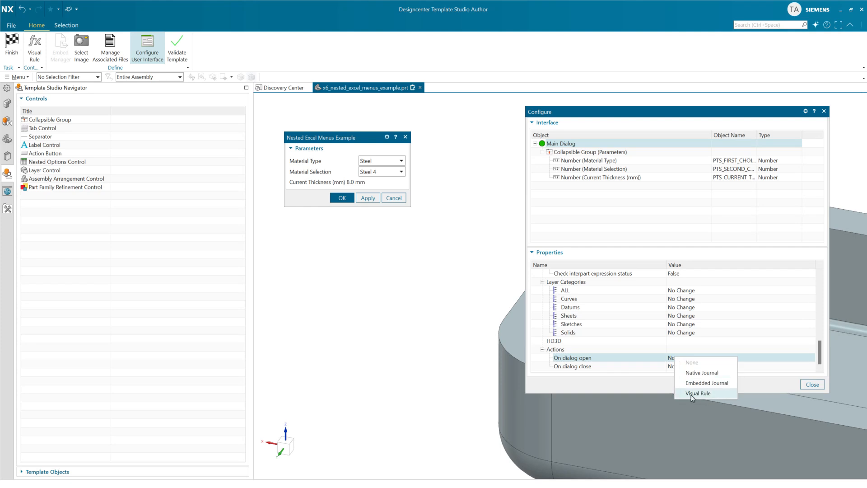
click(698, 393)
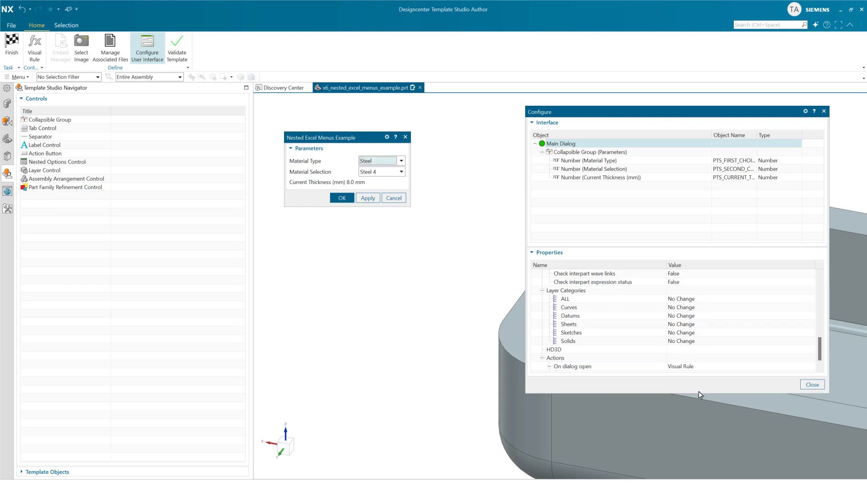
Step: Assign my_update as the action to execute when the main dialog opens
click(692, 358)
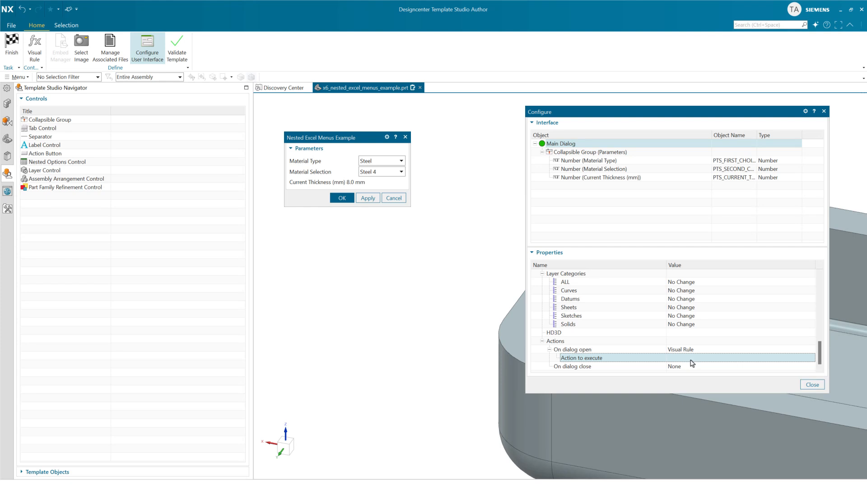
click(693, 361)
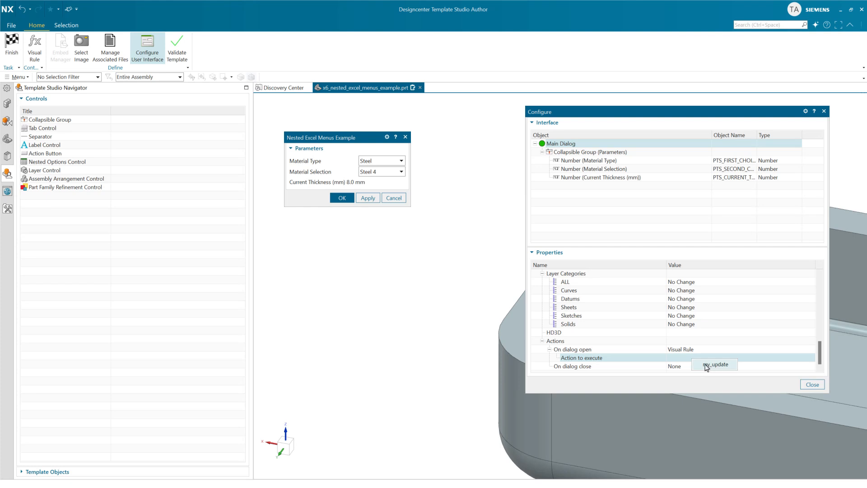
click(707, 364)
scroll(703, 341, down, 1)
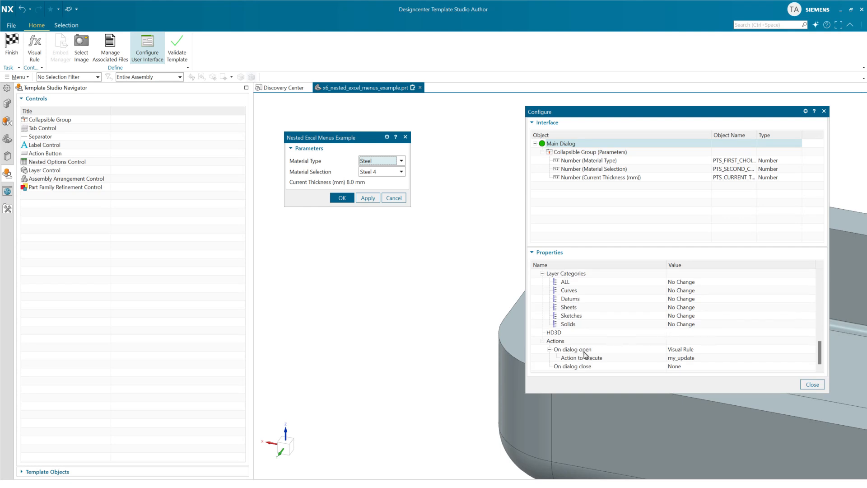
click(685, 358)
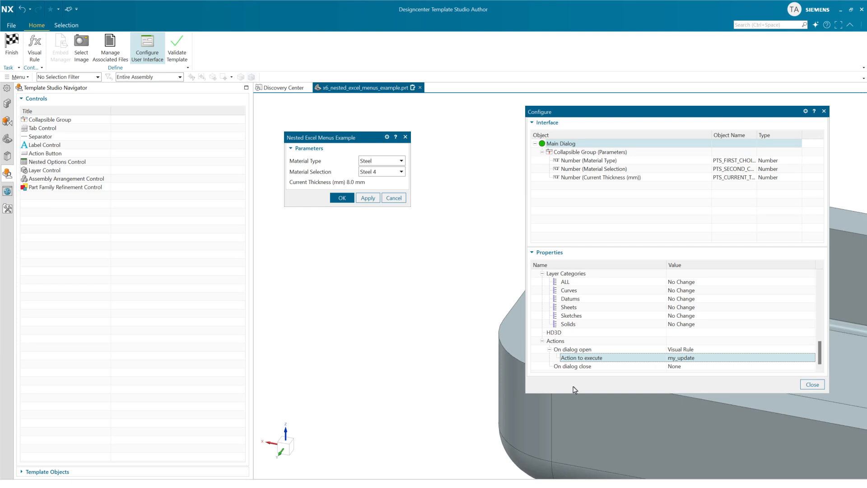
Step: Examine the Material Type and Material Selection controls, comparing Material Type's immediate update setting with its action for value changes
click(587, 162)
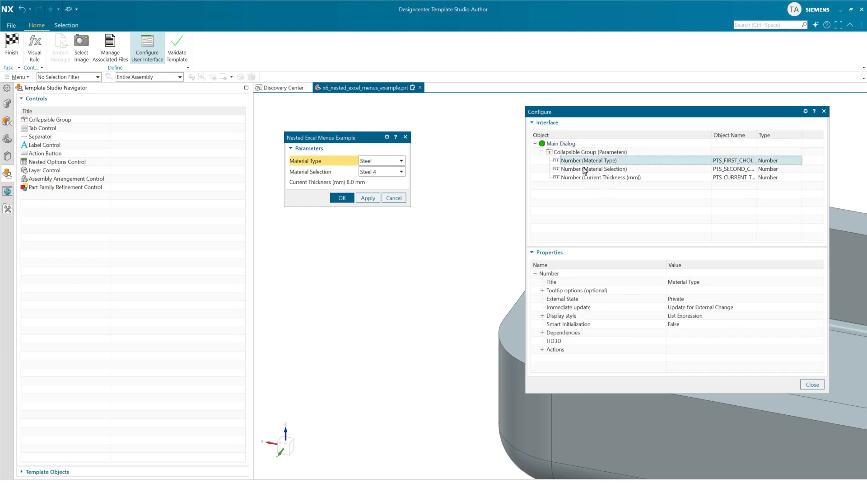
click(583, 169)
click(584, 162)
click(581, 170)
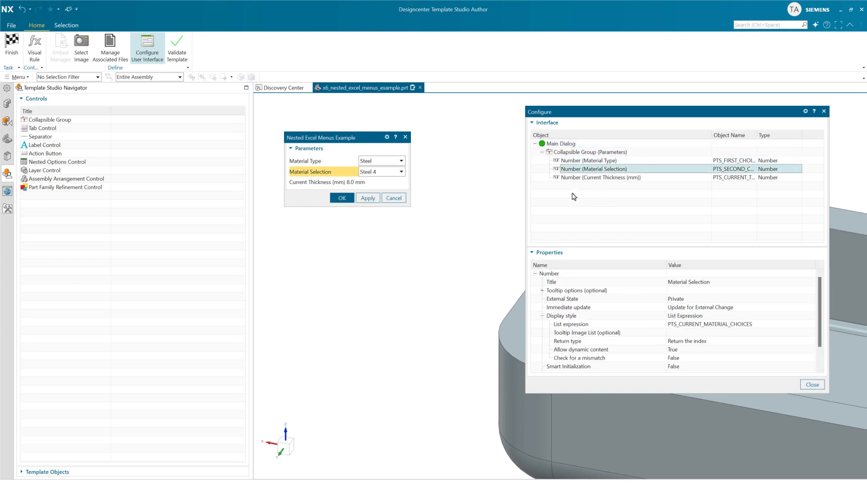
click(579, 162)
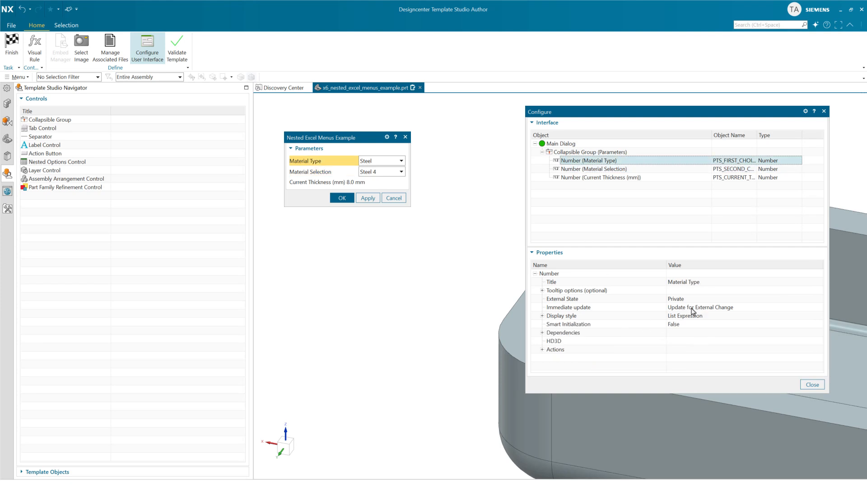
click(543, 350)
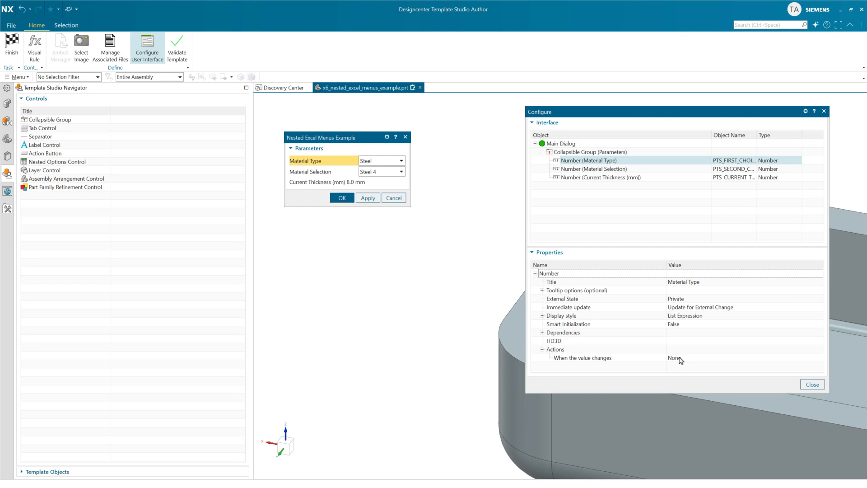
click(681, 309)
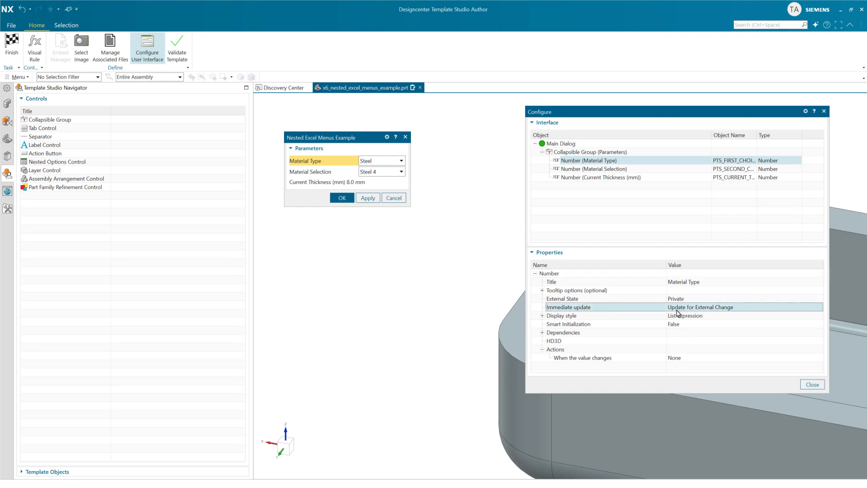
click(672, 360)
click(663, 310)
click(607, 359)
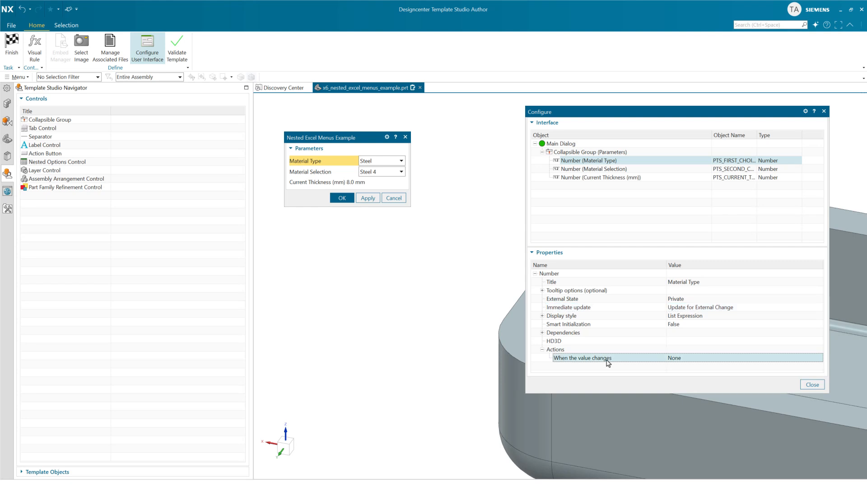
click(581, 310)
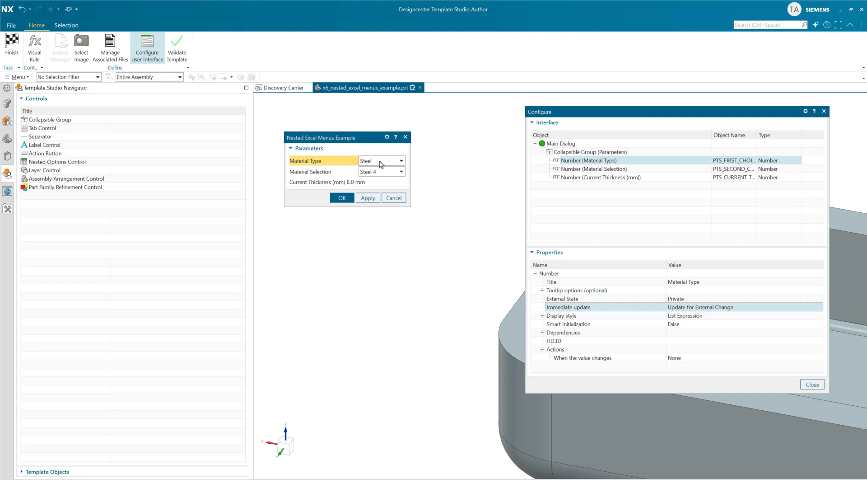
Step: Recheck the main dialog's opening action and finish the template authoring session
click(570, 144)
scroll(610, 346, down, 2)
scroll(609, 346, down, 5)
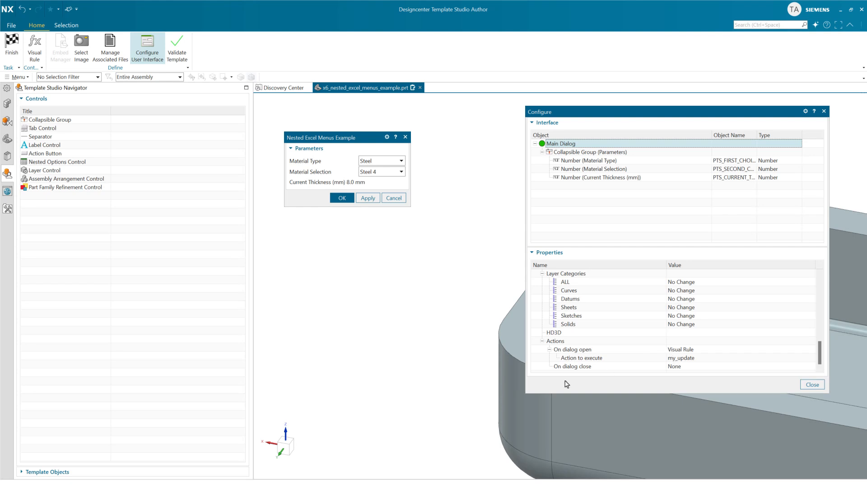
click(13, 55)
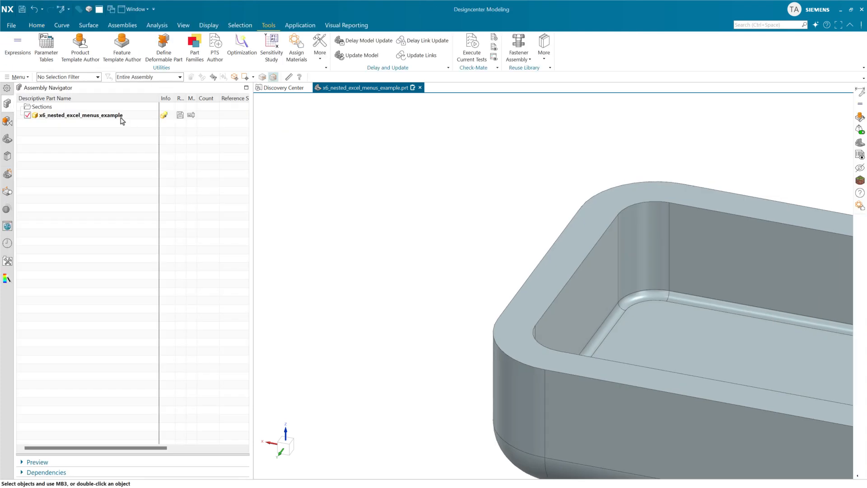
Step: Open the Nested Excel Menus Example dialog from the part and inspect the Material Selection choices for Steel
click(121, 117)
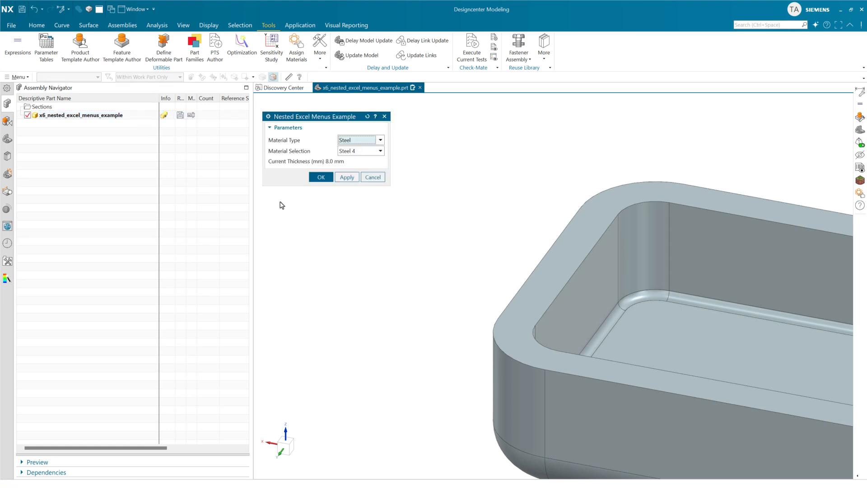
click(381, 150)
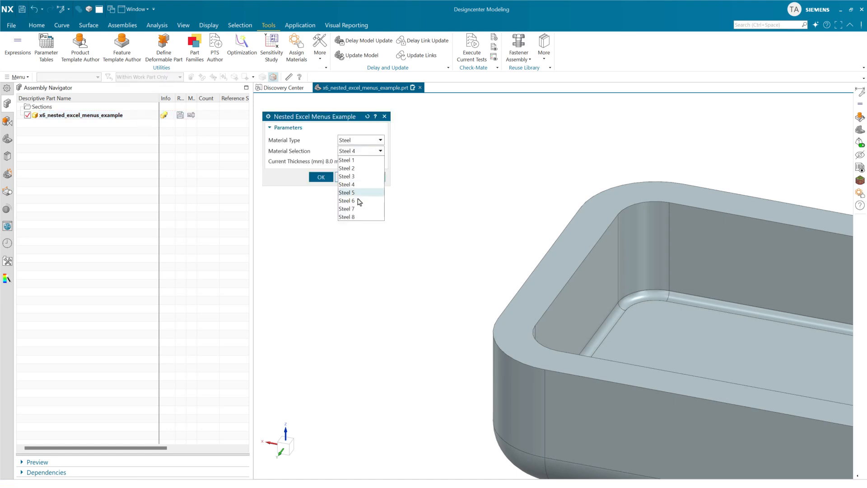
click(360, 151)
Step: Set the Material Type to Aluminum and the Material Selection to Aluminum 1
click(361, 140)
click(358, 158)
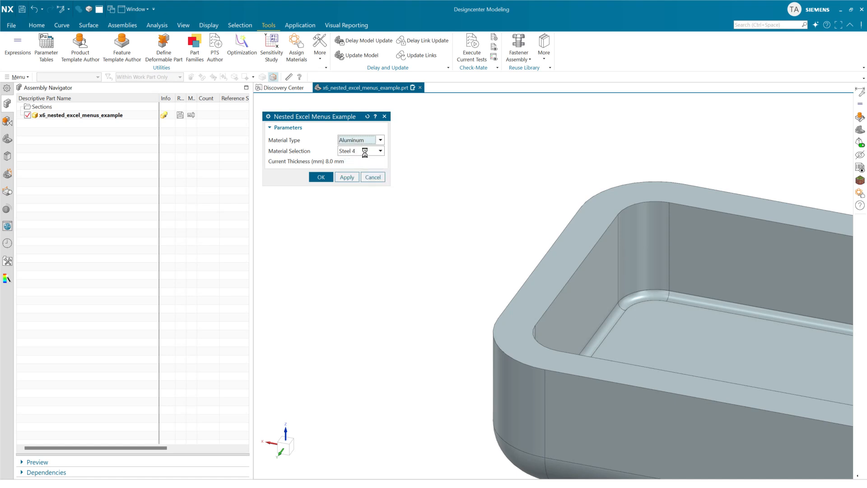
click(366, 152)
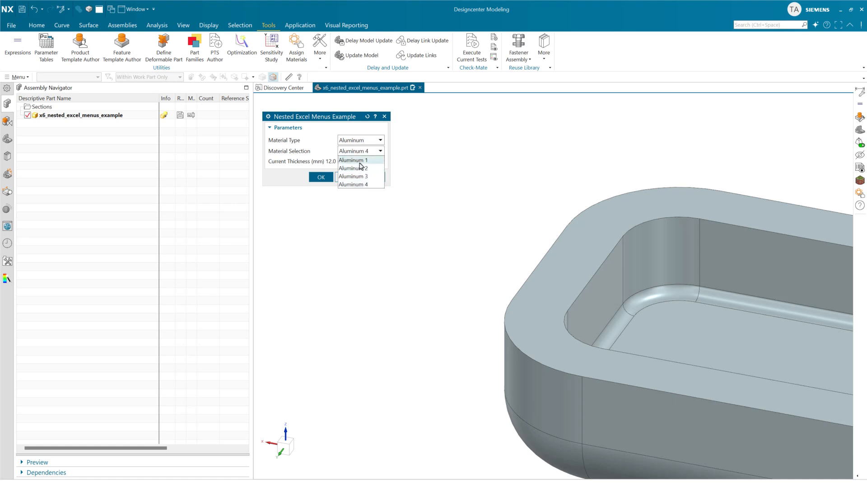
click(357, 161)
Step: Return the Material Type to Steel and accept the dialog
click(354, 140)
click(354, 150)
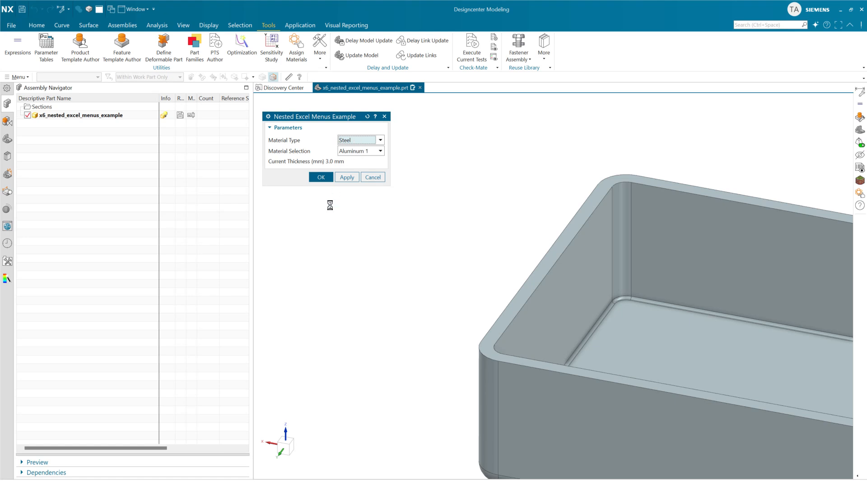
click(321, 178)
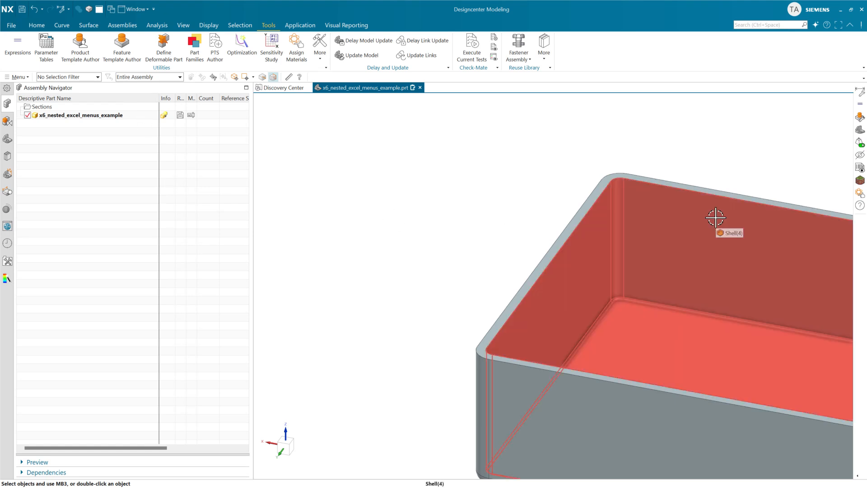
Step: Switch to the Excel workbook, extend the aluminum names and thicknesses down to Aluminum 12 with thickness 36, and save it
key(alt+Tab)
drag(357, 188, 441, 394)
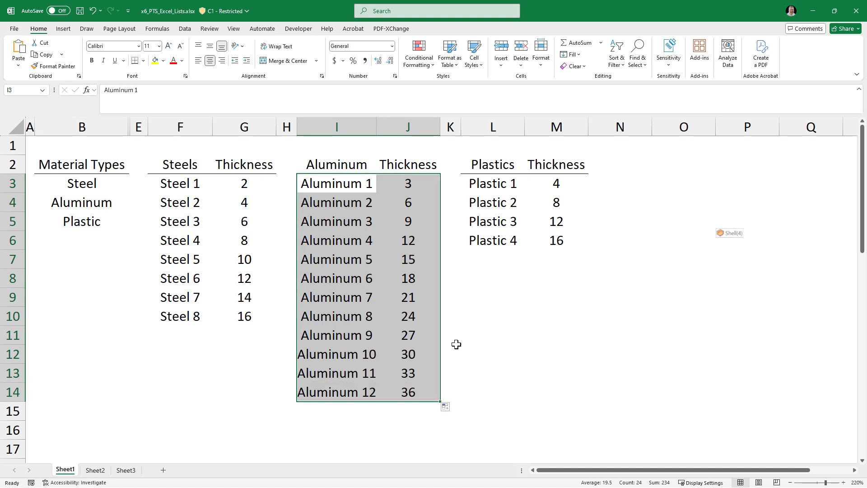
click(458, 335)
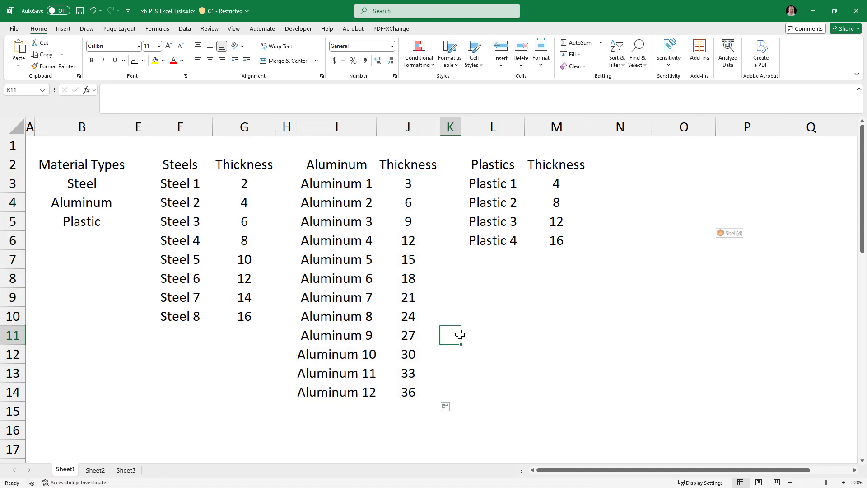
click(80, 11)
Step: Back in NX, reopen the part's template dialog, set the Material Type to Aluminum and inspect its Material Selection list
key(alt+Tab)
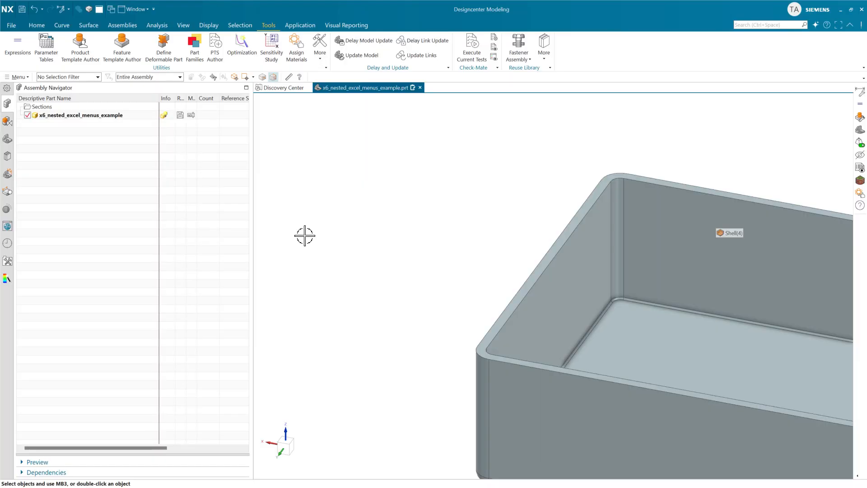
right_click(118, 116)
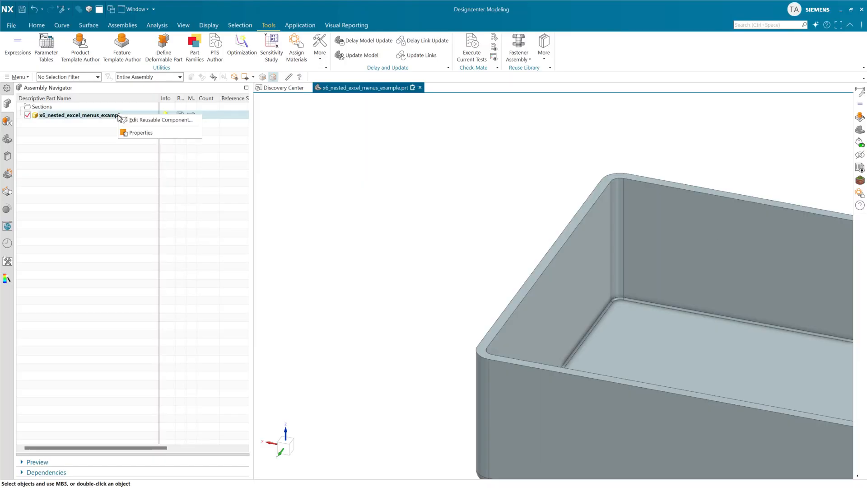
click(143, 120)
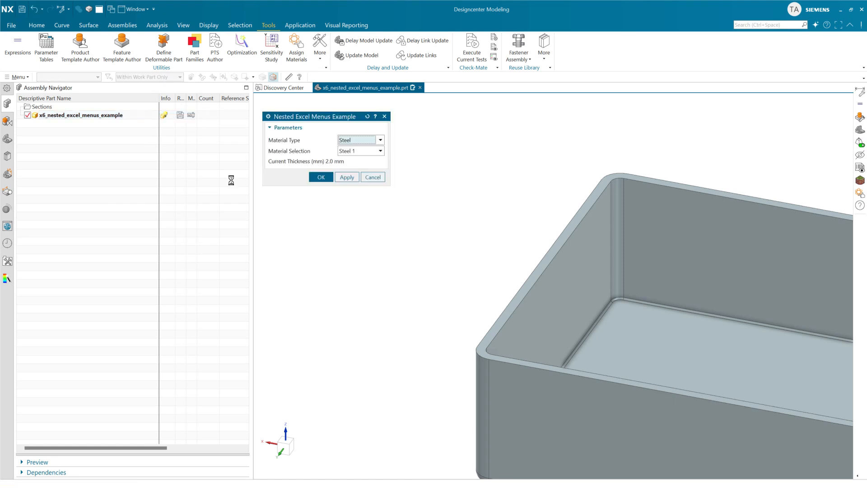
click(381, 142)
click(367, 156)
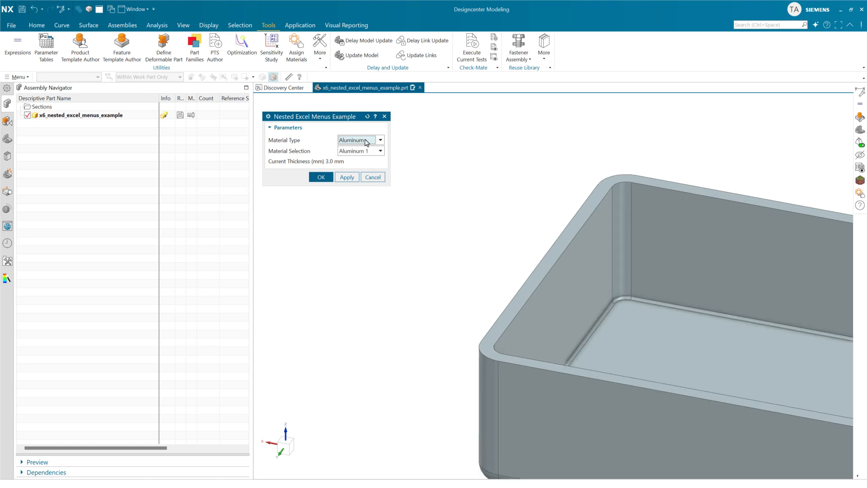
click(380, 152)
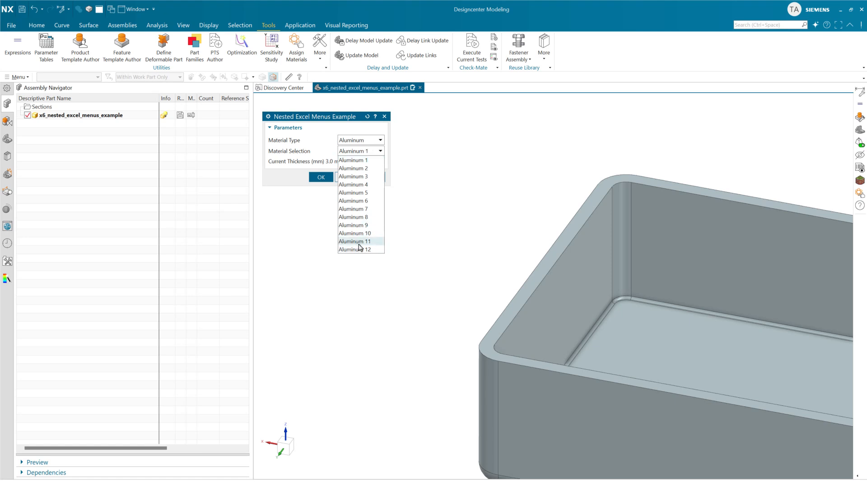
click(390, 145)
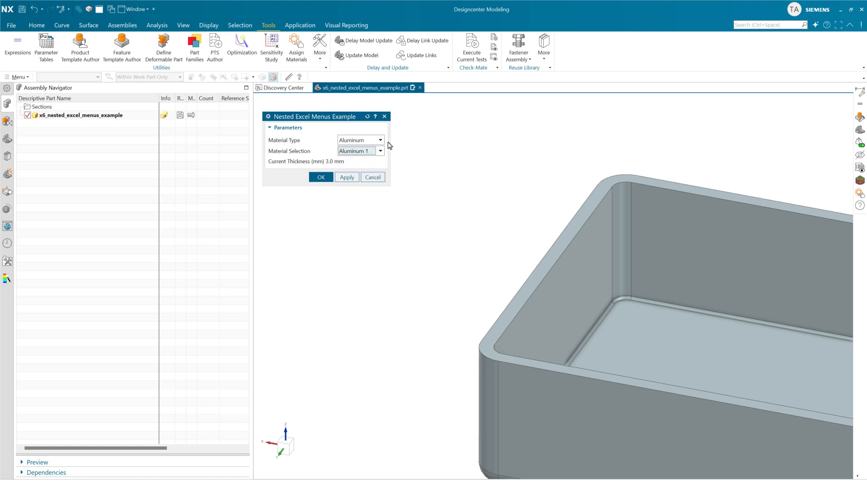
Step: Set the Material Type to Plastic, keep Plastic 1 as the Material Selection and accept the dialog
click(374, 144)
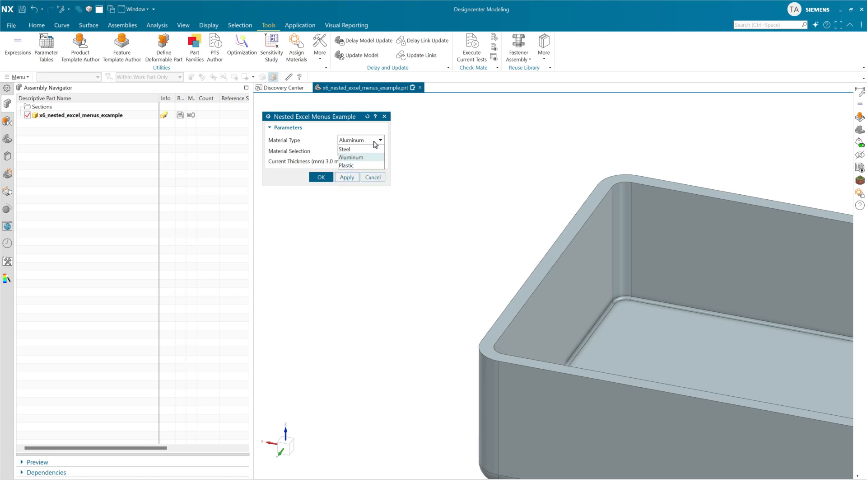
click(364, 166)
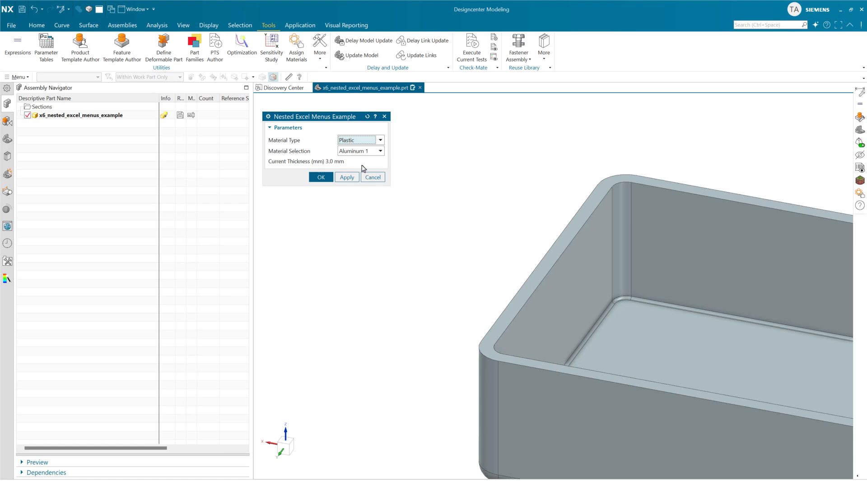
click(380, 152)
click(378, 152)
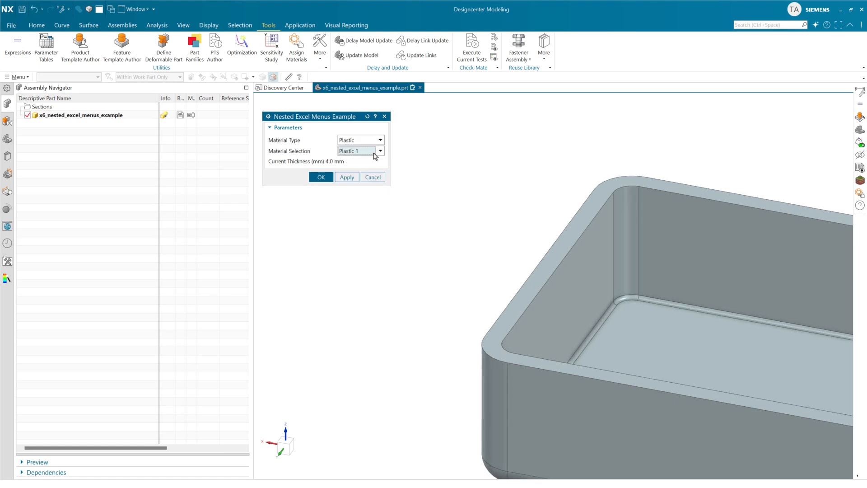
click(322, 177)
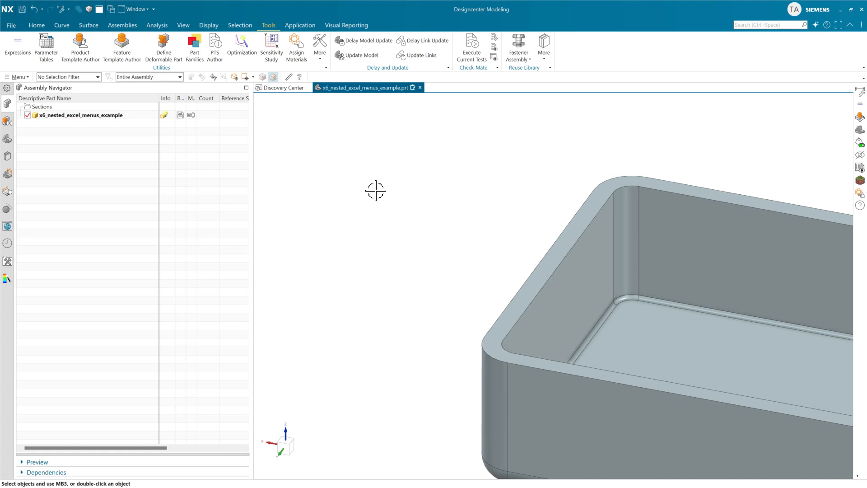
Step: Switch to the Excel workbook, extend the plastic names and thicknesses down to Plastic 6 with thickness 24, and save it
key(alt+Tab)
click(509, 184)
drag(508, 184, 584, 286)
click(564, 315)
key(ctrl+s)
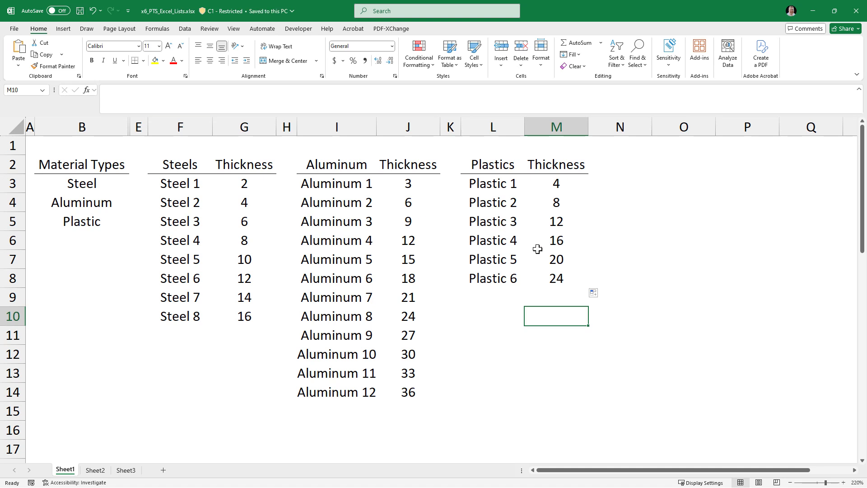
Step: Back in NX, reopen the x6_nested_excel_menus_example part's template dialog and set the Material Selection to Plastic 5
key(alt+Tab)
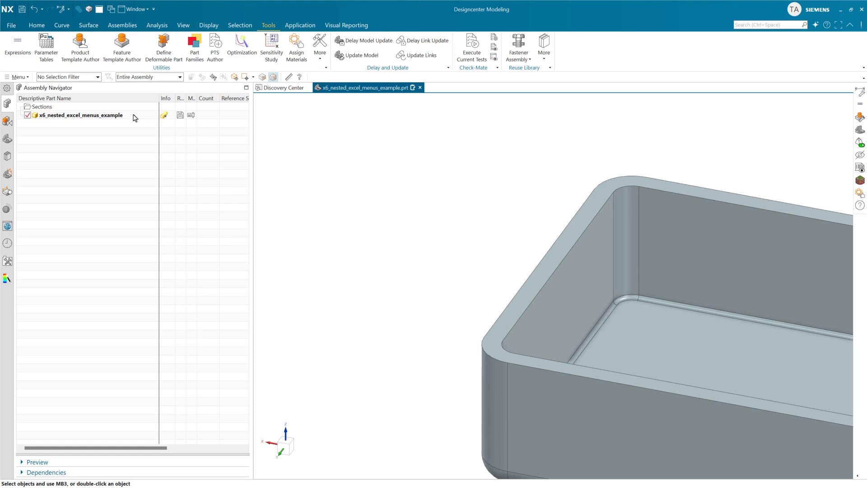
right_click(135, 118)
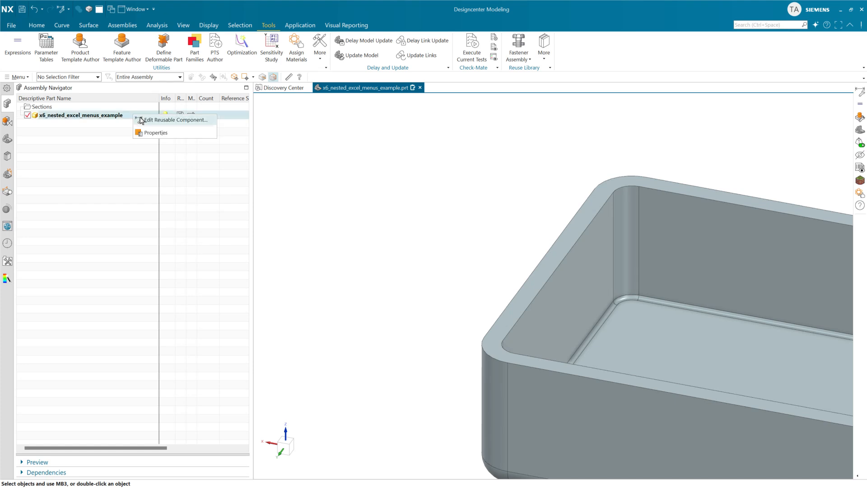
click(163, 121)
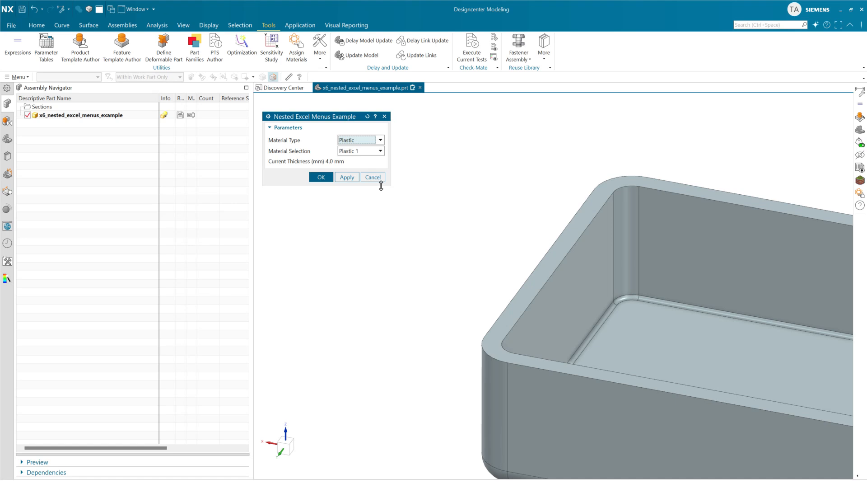
click(381, 152)
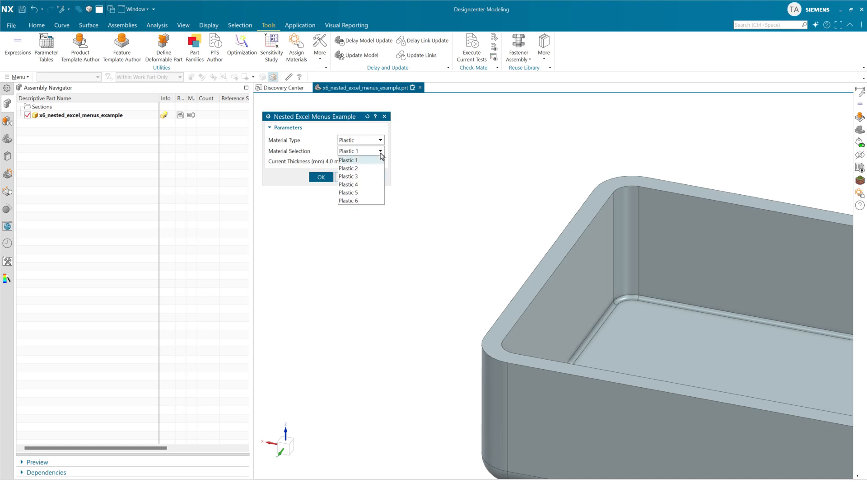
click(365, 193)
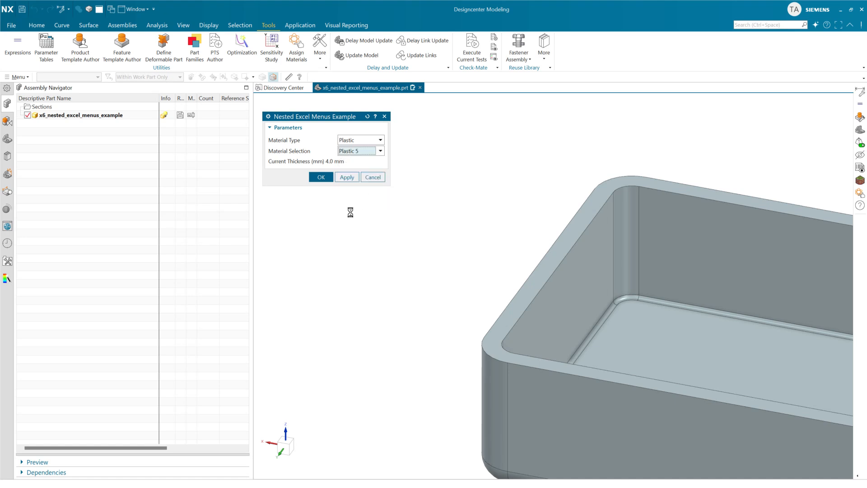
Step: Set the Material Type to Steel in the template dialog and bring the Excel workbook back into view
click(363, 142)
click(360, 154)
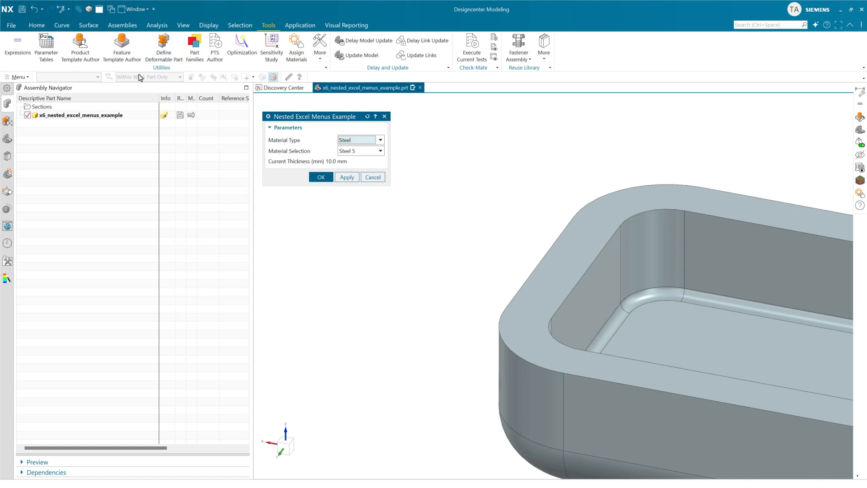
click(838, 12)
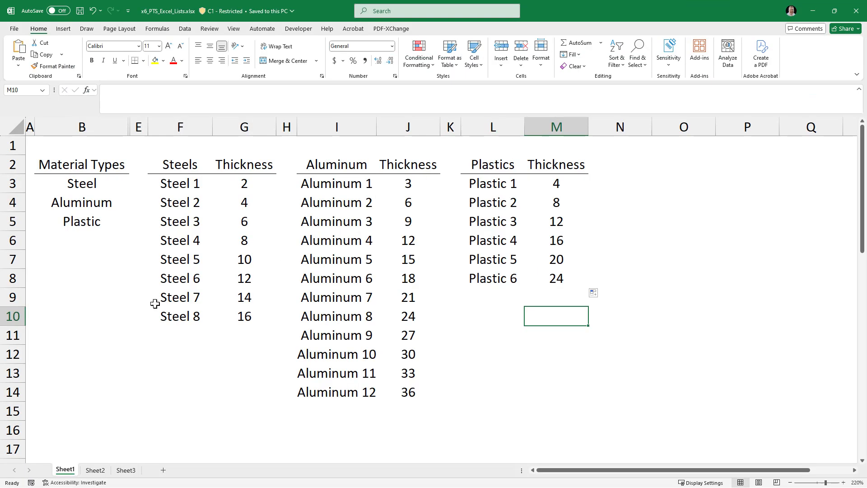